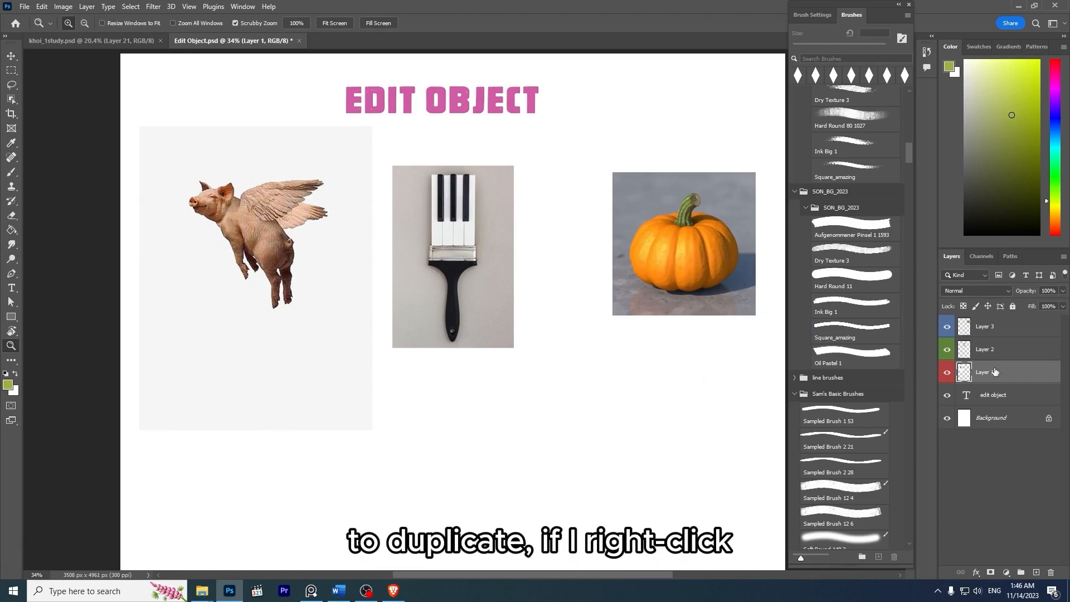
Step: Try duplicating Layer 1 and moving the copy below the original pig, and delete that copy
{"action": "right_click", "coordinate": [989, 374]}
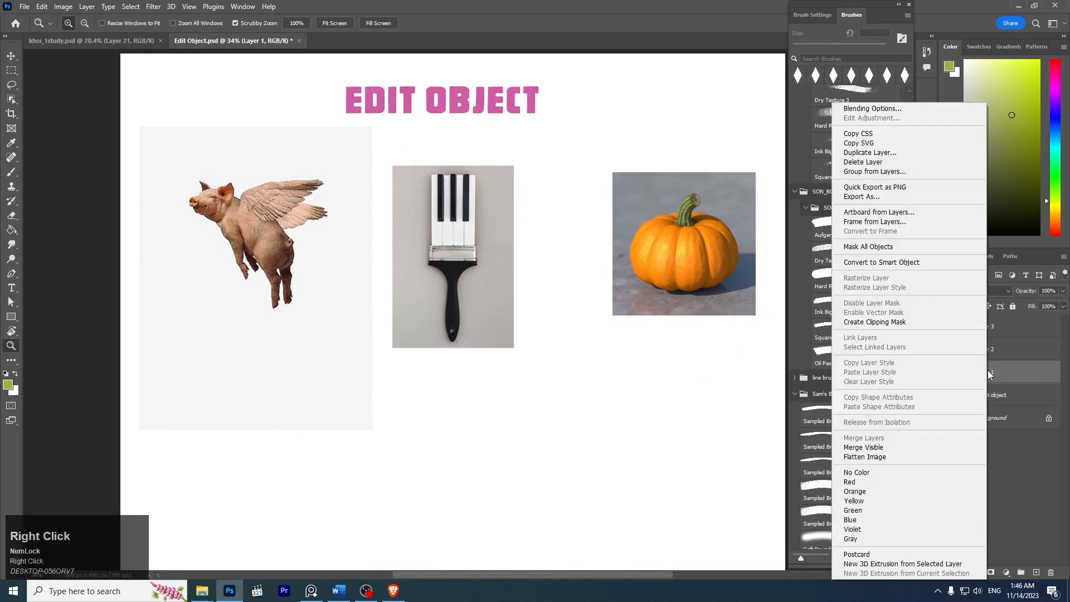
{"action": "left_click", "coordinate": [893, 157]}
{"action": "left_click", "coordinate": [626, 165]}
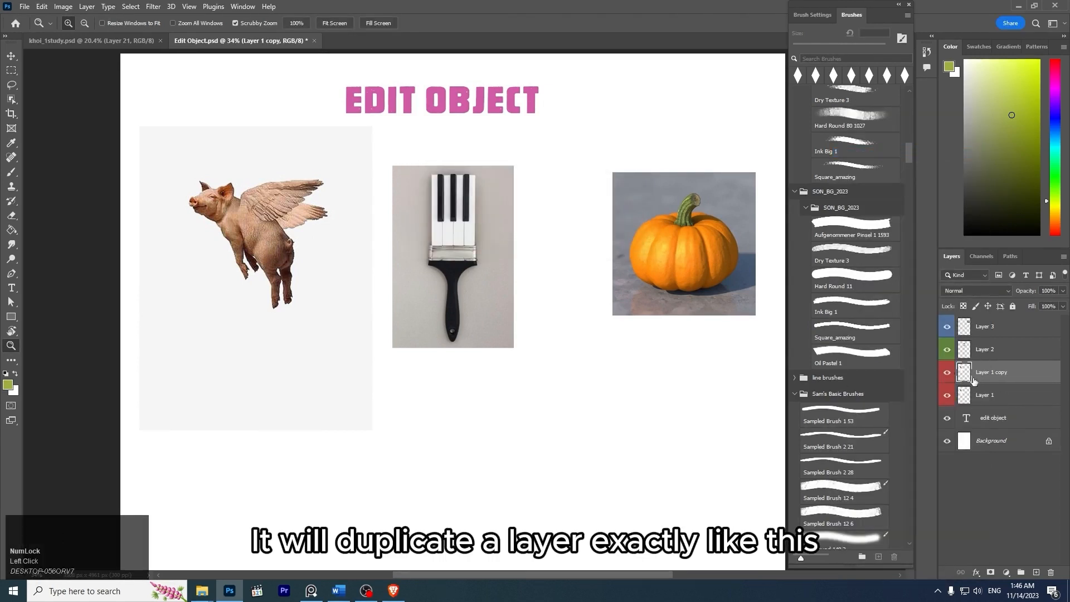
{"action": "key", "text": "v"}
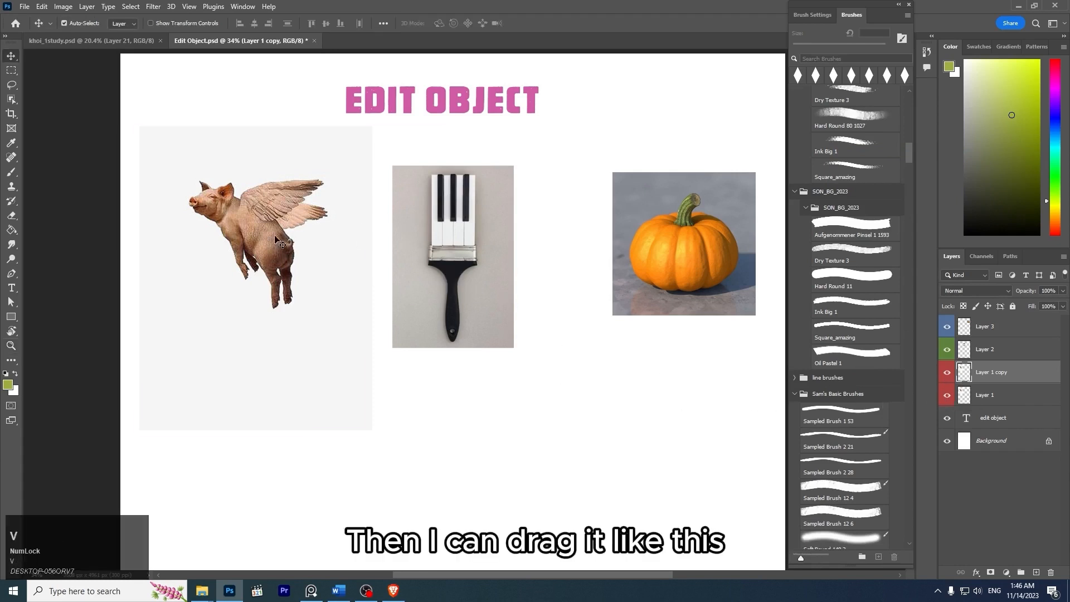
{"action": "left_click_drag", "start_coordinate": [279, 240], "coordinate": [298, 457]}
{"action": "key", "text": "Delete"}
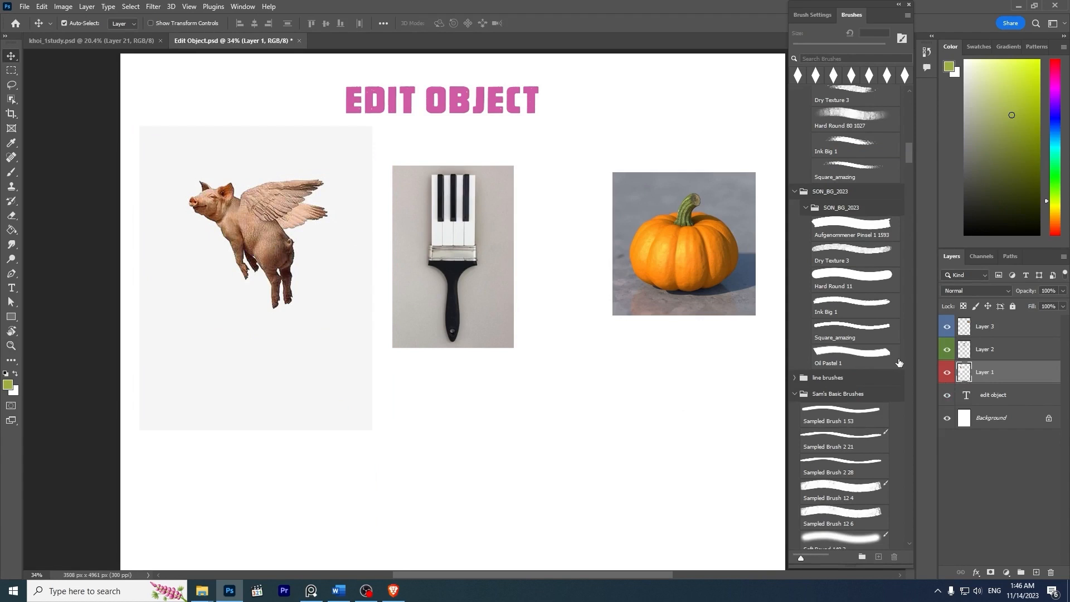
Step: Duplicate Layer 1 and move the copied pig image below the original
{"action": "key", "text": "ctrl+j"}
{"action": "left_click_drag", "start_coordinate": [290, 234], "coordinate": [303, 423]}
{"action": "left_click_drag", "start_coordinate": [476, 409], "coordinate": [483, 315]}
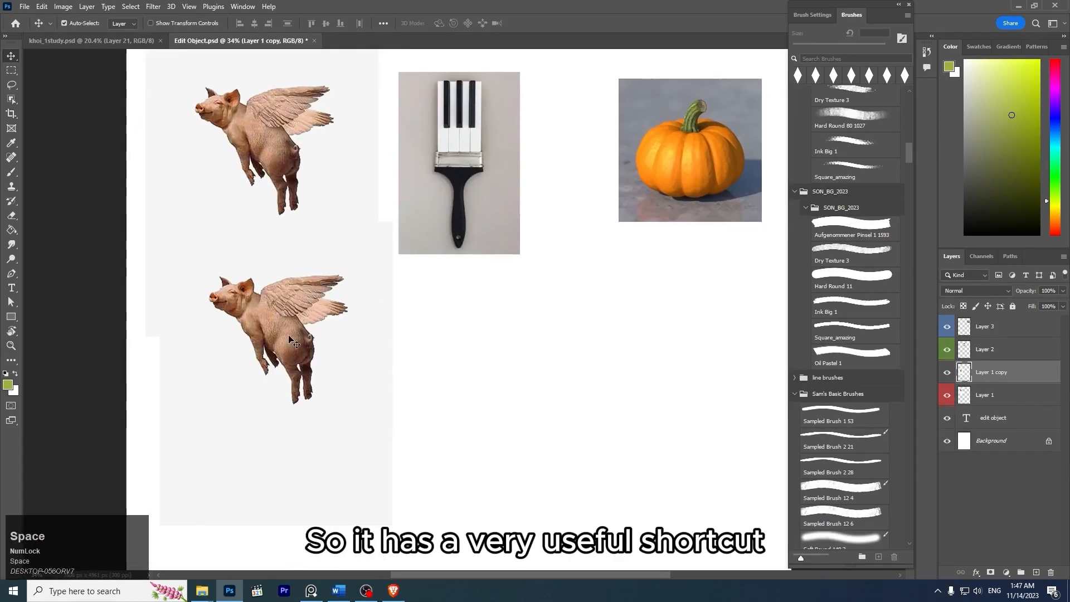
Step: Outline the head of the lower pig on Layer 1 copy with a freehand Lasso selection
{"action": "left_click_drag", "start_coordinate": [307, 330], "coordinate": [462, 282]}
{"action": "key", "text": "space"}
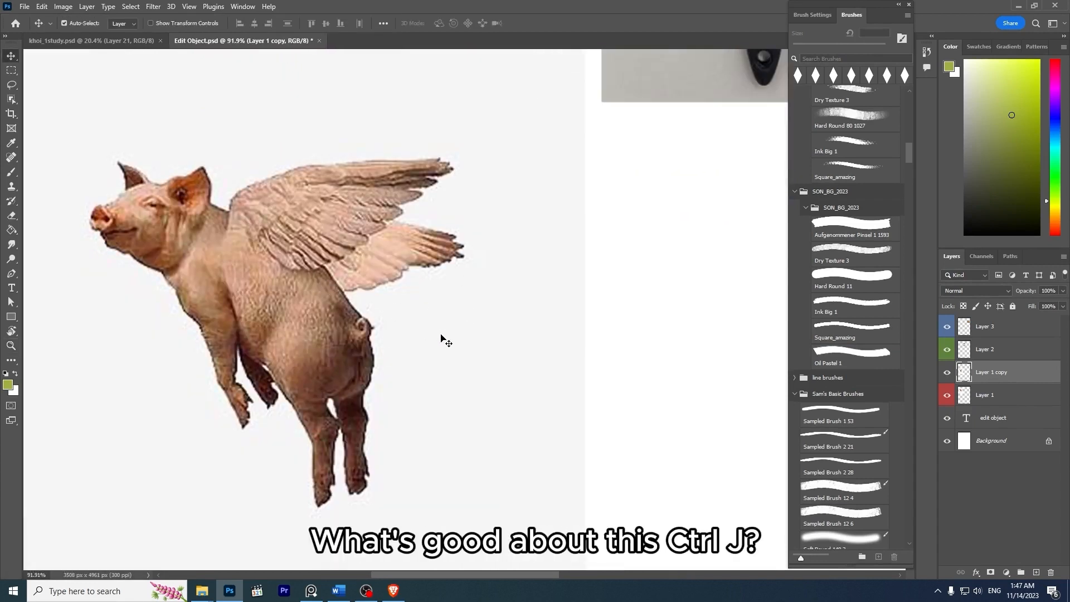
{"action": "key", "text": "l"}
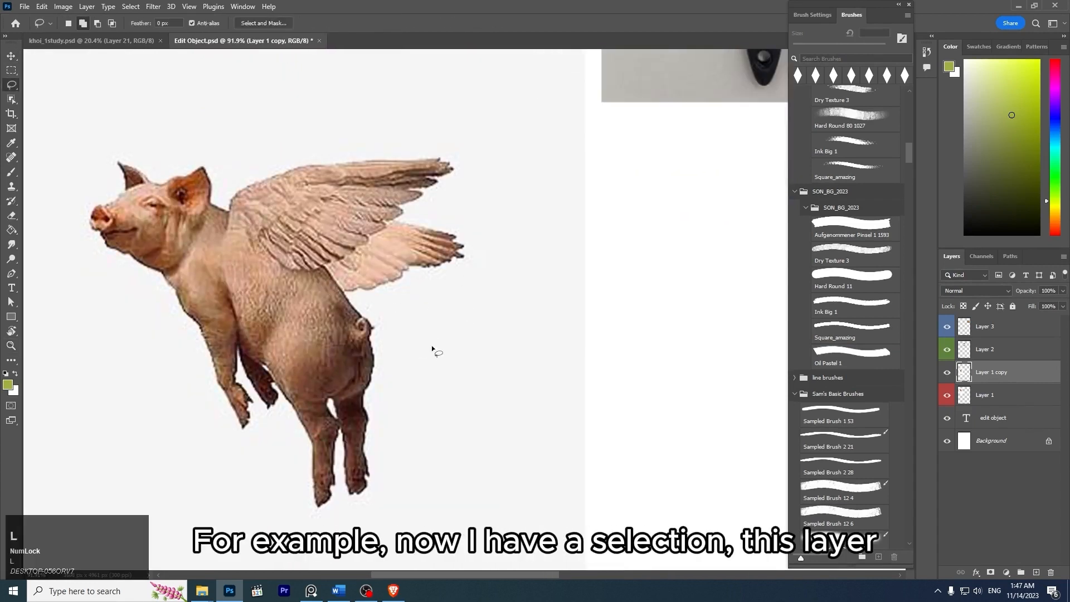
{"action": "left_click", "coordinate": [948, 374]}
{"action": "left_click", "coordinate": [949, 374]}
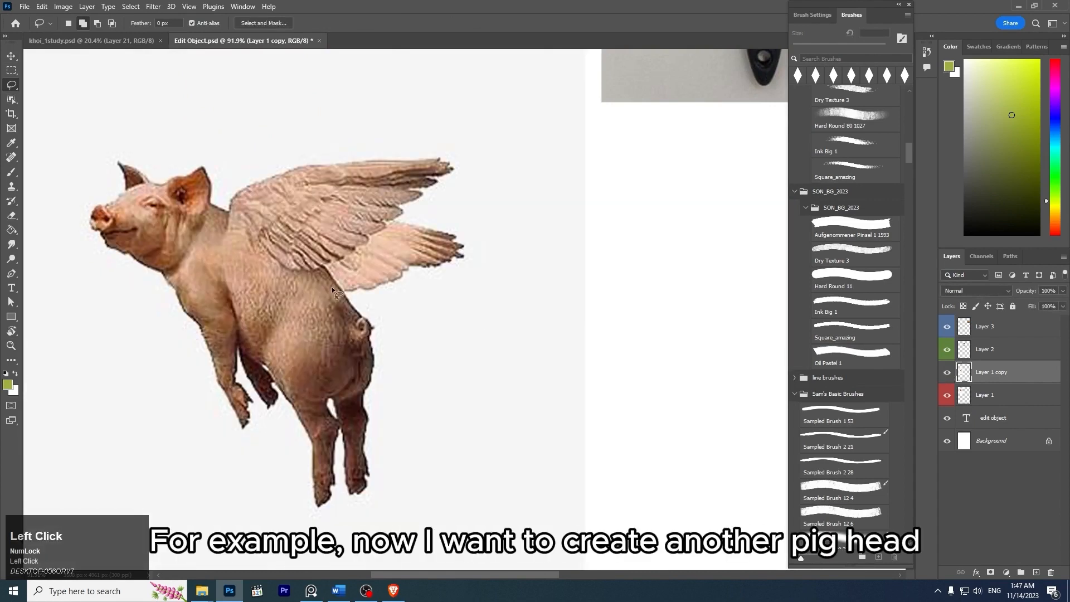
{"action": "left_click_drag", "start_coordinate": [338, 224], "coordinate": [506, 264]}
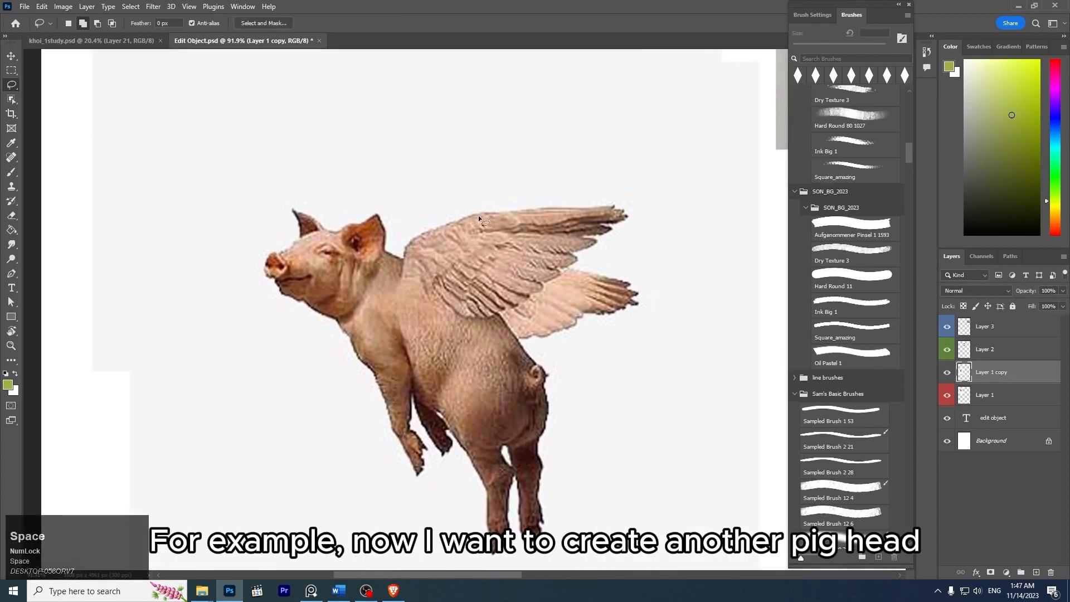
{"action": "left_click_drag", "start_coordinate": [310, 248], "coordinate": [265, 221]}
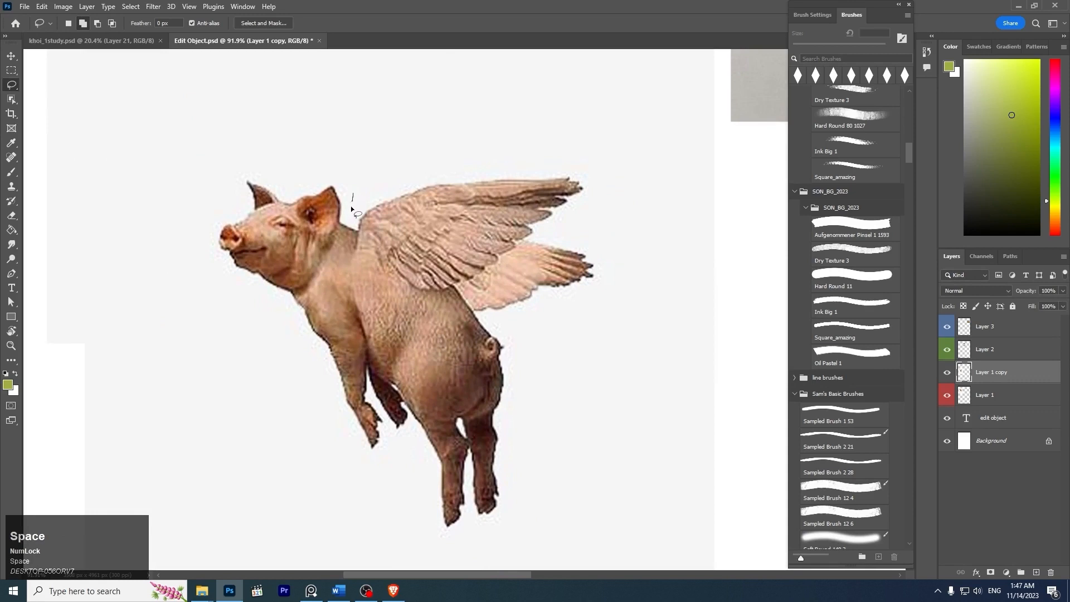
{"action": "mouse_move", "coordinate": [194, 291]}
{"action": "left_mouse_down"}
{"action": "mouse_move", "coordinate": [189, 171]}
{"action": "mouse_move", "coordinate": [335, 131]}
{"action": "left_mouse_up"}
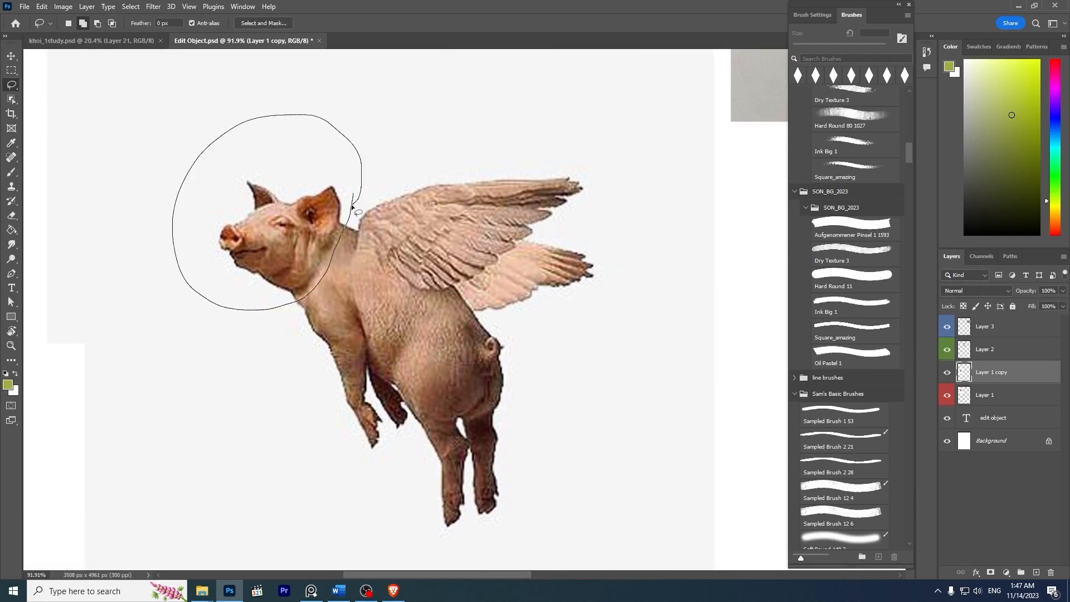
{"action": "left_click_drag", "start_coordinate": [352, 204], "coordinate": [351, 204]}
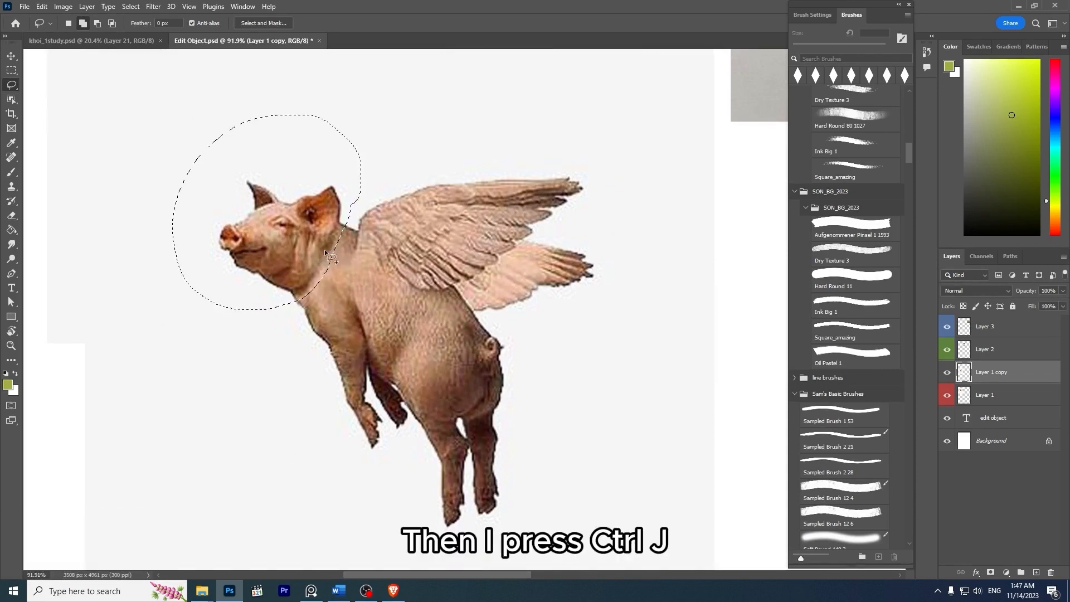
Step: Copy the selected pig head onto a new layer and move it just in front of the pig's snout
{"action": "key", "text": "ctrl+j"}
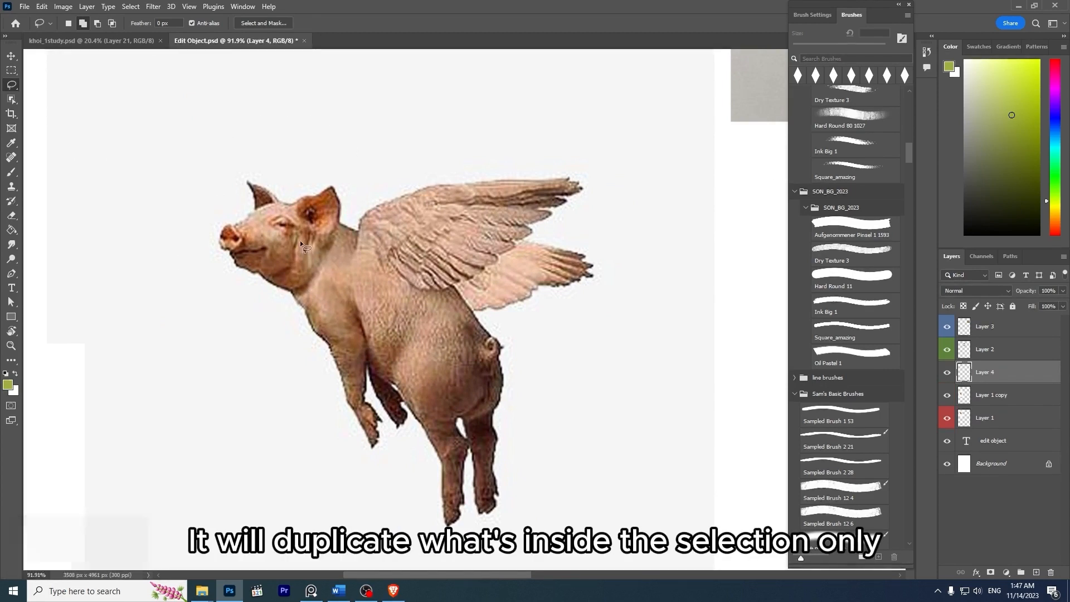
{"action": "key", "text": "ctrl+t"}
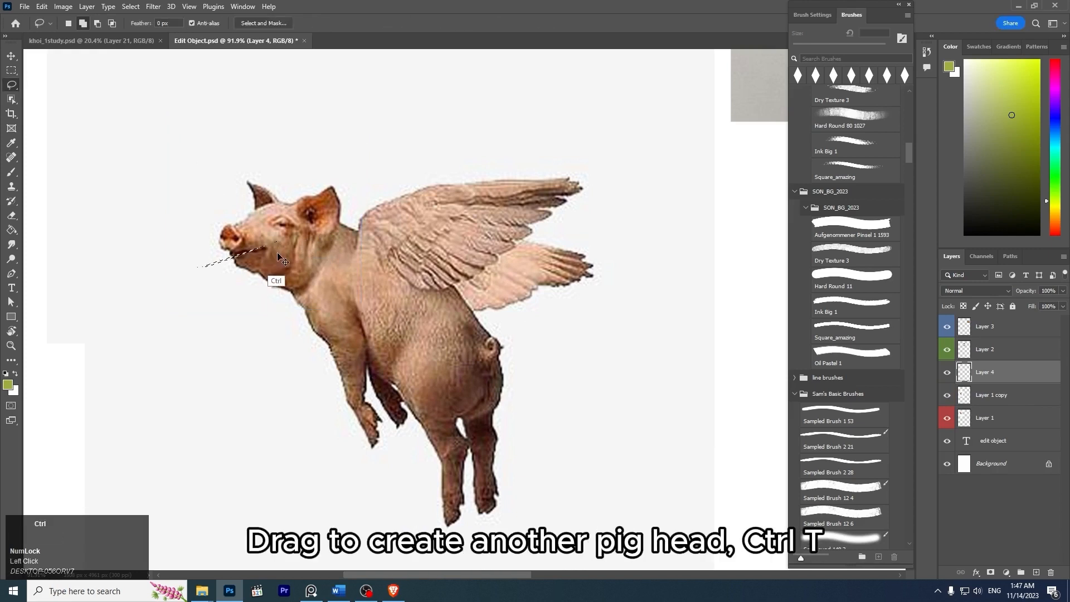
{"action": "key", "text": "ctrl+t"}
{"action": "left_click_drag", "start_coordinate": [294, 248], "coordinate": [147, 240]}
{"action": "key", "text": "Return"}
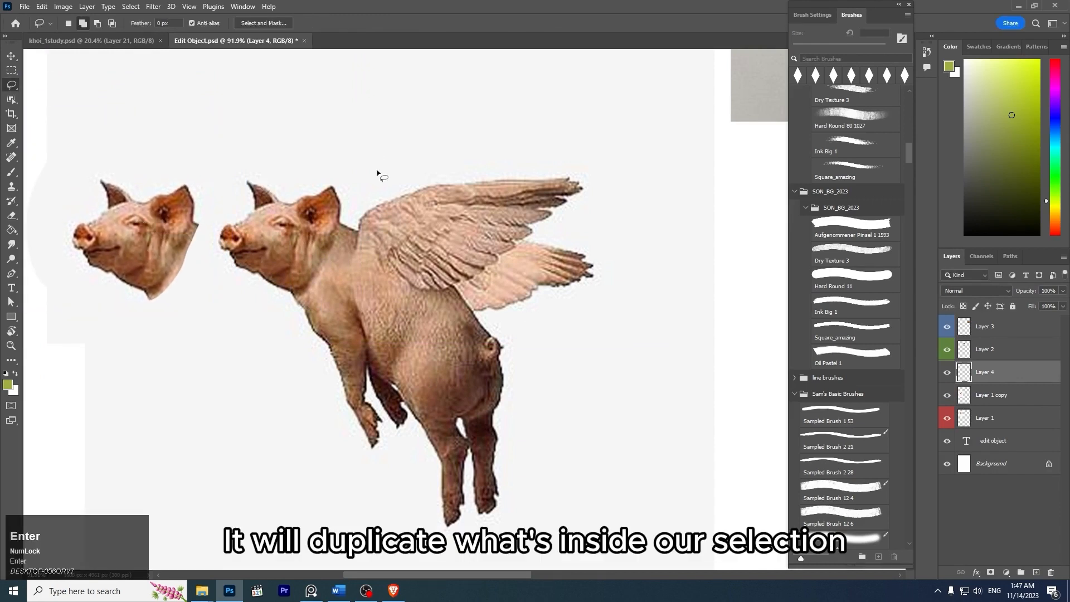
Step: Draw a freehand Lasso selection around the nearer, larger wing of the lower pig
{"action": "left_click", "coordinate": [439, 213]}
{"action": "left_click_drag", "start_coordinate": [436, 229], "coordinate": [497, 218]}
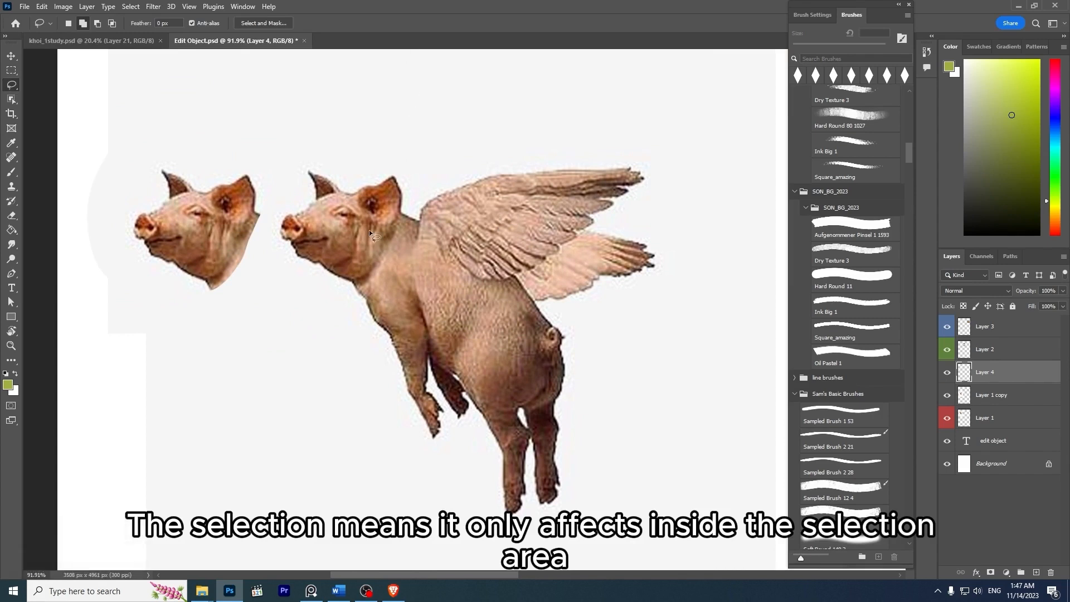
{"action": "mouse_move", "coordinate": [549, 227]}
{"action": "left_mouse_down"}
{"action": "mouse_move", "coordinate": [485, 244]}
{"action": "mouse_move", "coordinate": [445, 234]}
{"action": "left_mouse_up"}
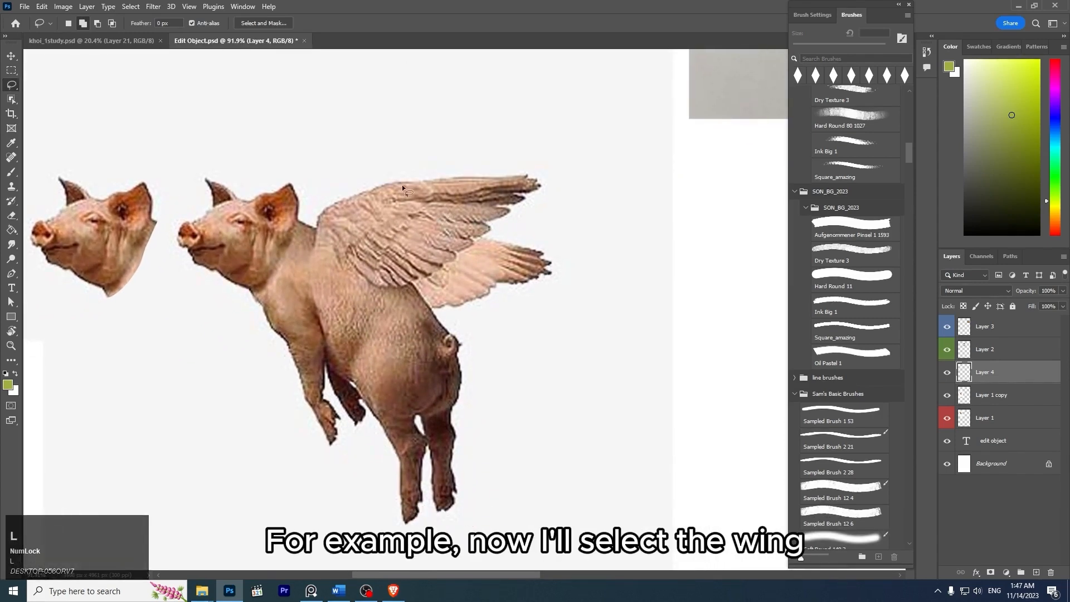
{"action": "left_click_drag", "start_coordinate": [559, 186], "coordinate": [433, 276]}
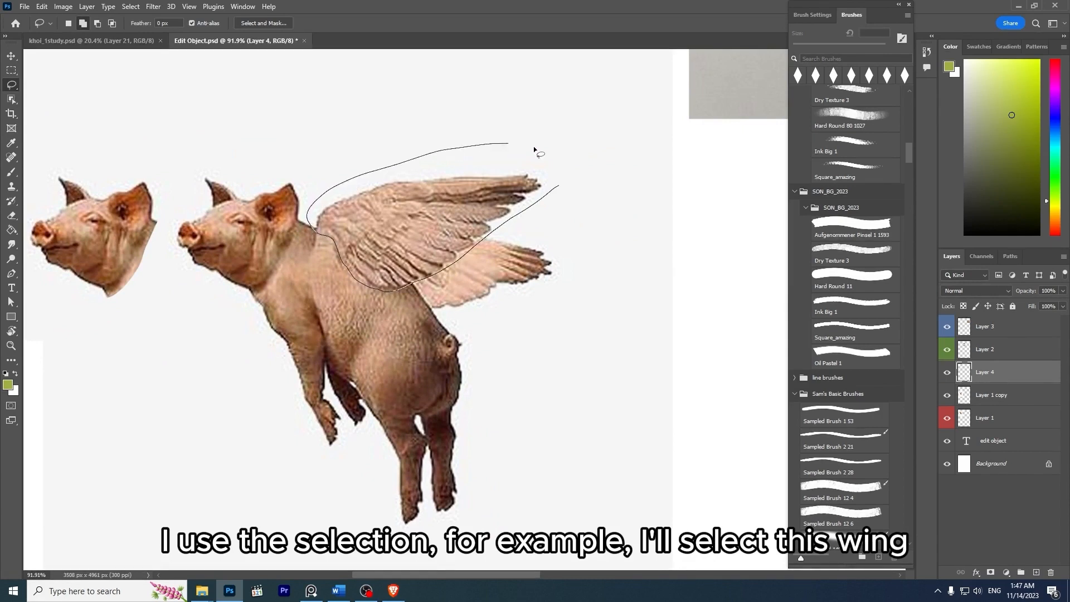
{"action": "left_click_drag", "start_coordinate": [534, 146], "coordinate": [553, 189]}
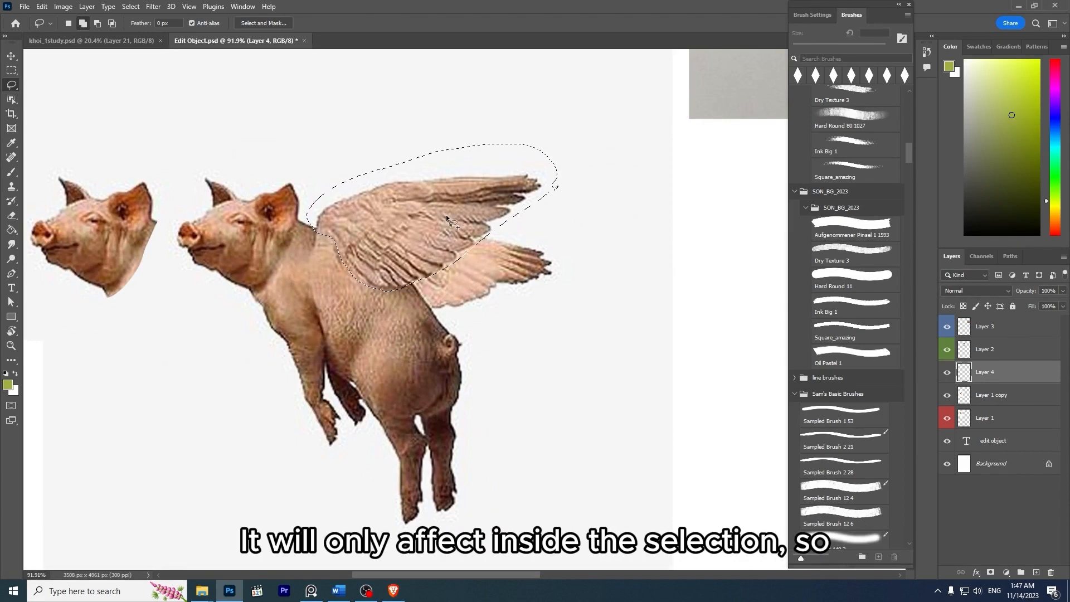
Step: Copy the selected wing from Layer 1 copy onto a new layer and move it to the lower right of the pig
{"action": "left_click", "coordinate": [1002, 404]}
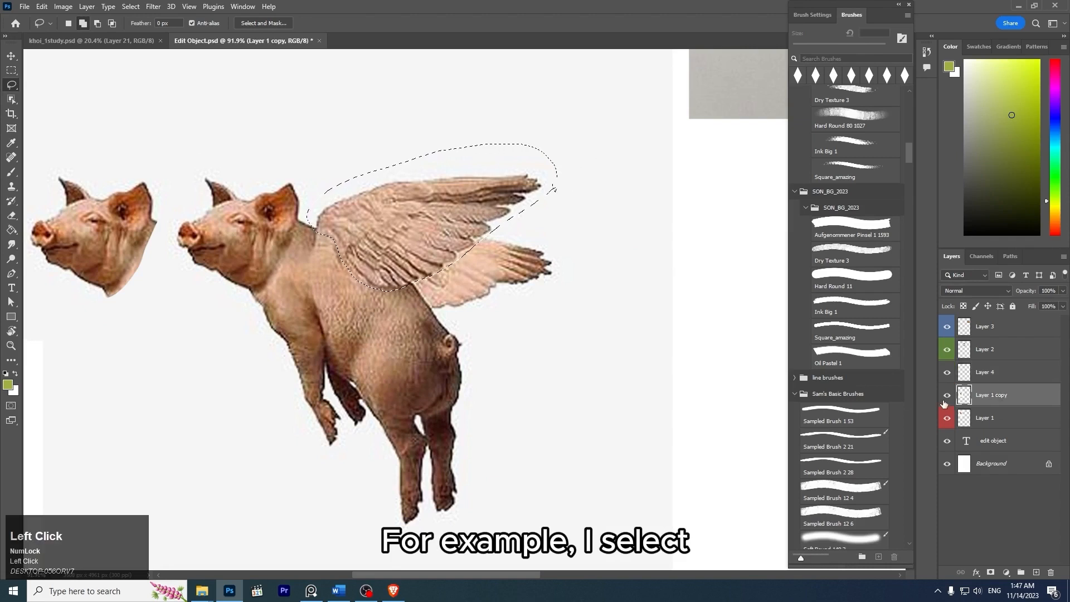
{"action": "left_click", "coordinate": [947, 395]}
{"action": "left_click", "coordinate": [948, 395]}
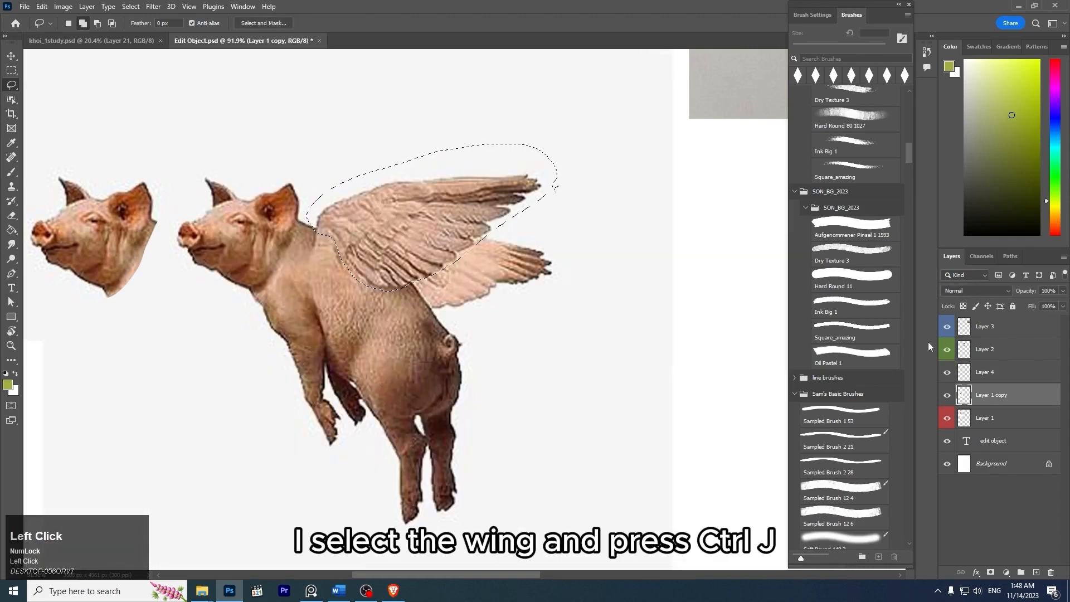
{"action": "key", "text": "ctrl+j"}
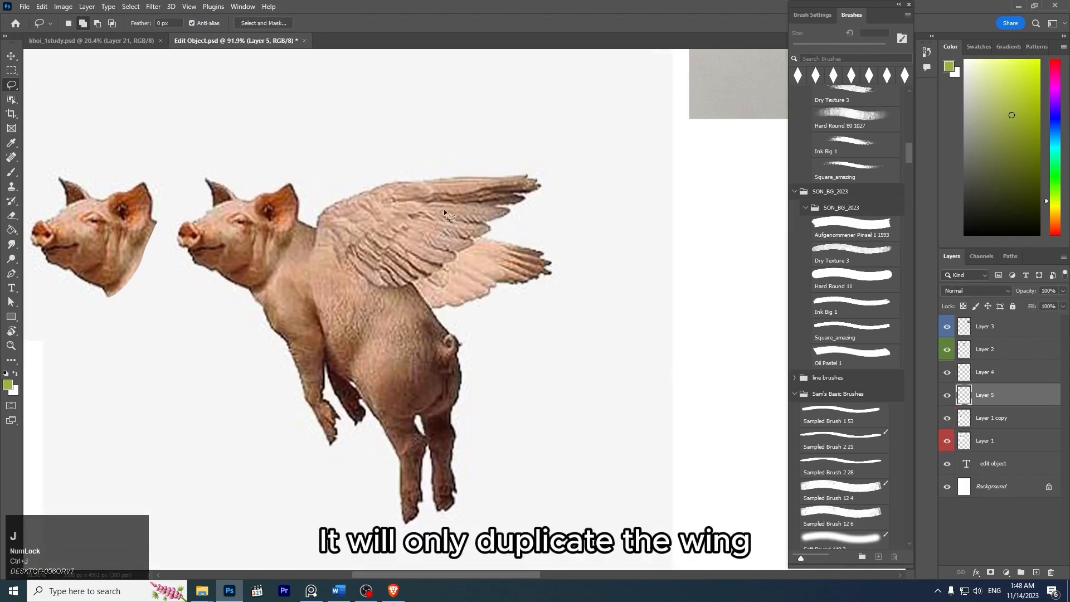
{"action": "key", "text": "v"}
{"action": "mouse_move", "coordinate": [443, 209]}
{"action": "left_mouse_down"}
{"action": "mouse_move", "coordinate": [552, 194]}
{"action": "mouse_move", "coordinate": [624, 289]}
{"action": "mouse_move", "coordinate": [639, 354]}
{"action": "left_mouse_up"}
Step: Rotate the duplicated wing upward with Free Transform and place it against the pig's back
{"action": "key", "text": "ctrl+space"}
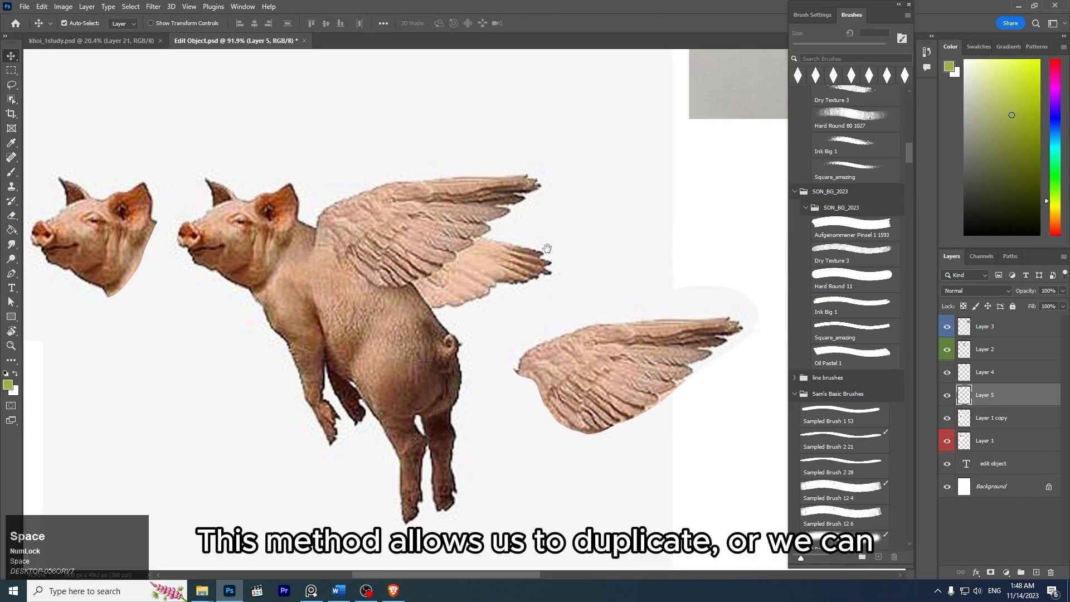
{"action": "left_click_drag", "start_coordinate": [545, 246], "coordinate": [719, 210]}
{"action": "key", "text": "space"}
{"action": "left_click_drag", "start_coordinate": [724, 210], "coordinate": [510, 224]}
{"action": "key", "text": "ctrl+space"}
{"action": "key", "text": "ctrl+t"}
{"action": "left_click_drag", "start_coordinate": [680, 284], "coordinate": [694, 209]}
{"action": "left_click_drag", "start_coordinate": [606, 329], "coordinate": [533, 204]}
{"action": "key", "text": "Return"}
Step: Delete the layer holding the duplicated wing
{"action": "key", "text": "z"}
{"action": "mouse_move", "coordinate": [497, 235]}
{"action": "left_mouse_down"}
{"action": "mouse_move", "coordinate": [553, 260]}
{"action": "mouse_move", "coordinate": [544, 297]}
{"action": "left_mouse_up"}
{"action": "key", "text": "v"}
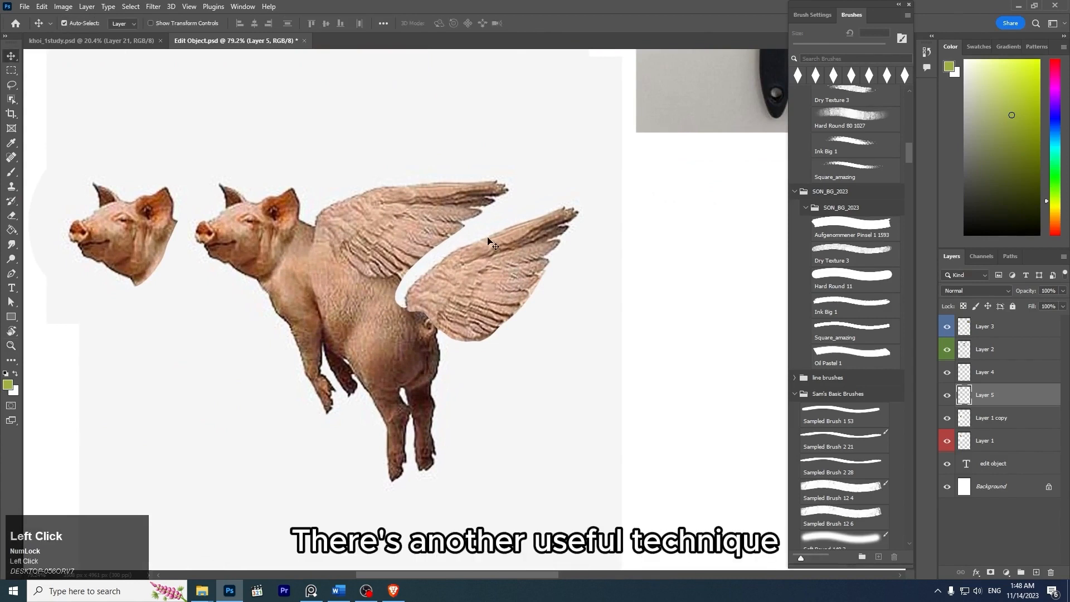
{"action": "key", "text": "Delete"}
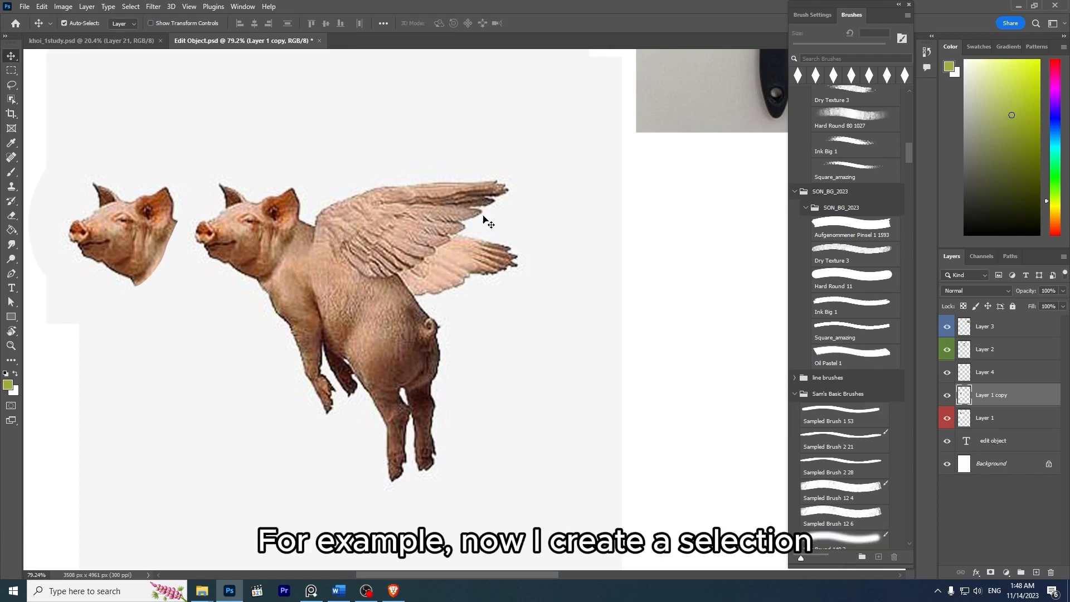
Step: Lasso the lower pig's larger wing again on Layer 1 copy, following its edge against the body
{"action": "key", "text": "l"}
{"action": "mouse_move", "coordinate": [518, 188]}
{"action": "left_mouse_down"}
{"action": "mouse_move", "coordinate": [449, 251]}
{"action": "mouse_move", "coordinate": [369, 278]}
{"action": "left_mouse_up"}
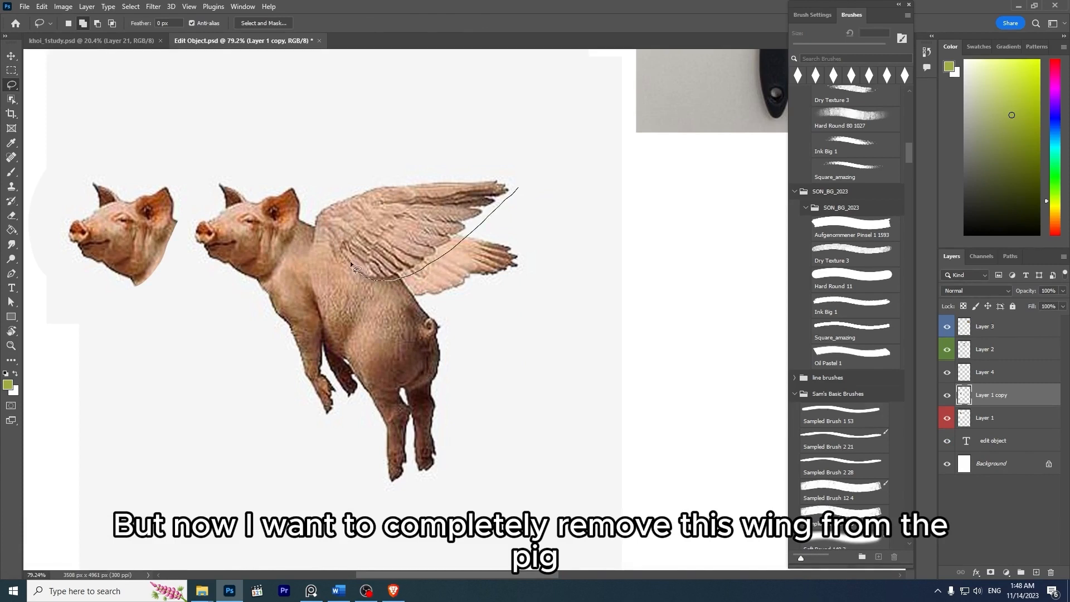
{"action": "mouse_move", "coordinate": [318, 247]}
{"action": "left_mouse_down"}
{"action": "mouse_move", "coordinate": [313, 210]}
{"action": "mouse_move", "coordinate": [352, 191]}
{"action": "left_mouse_up"}
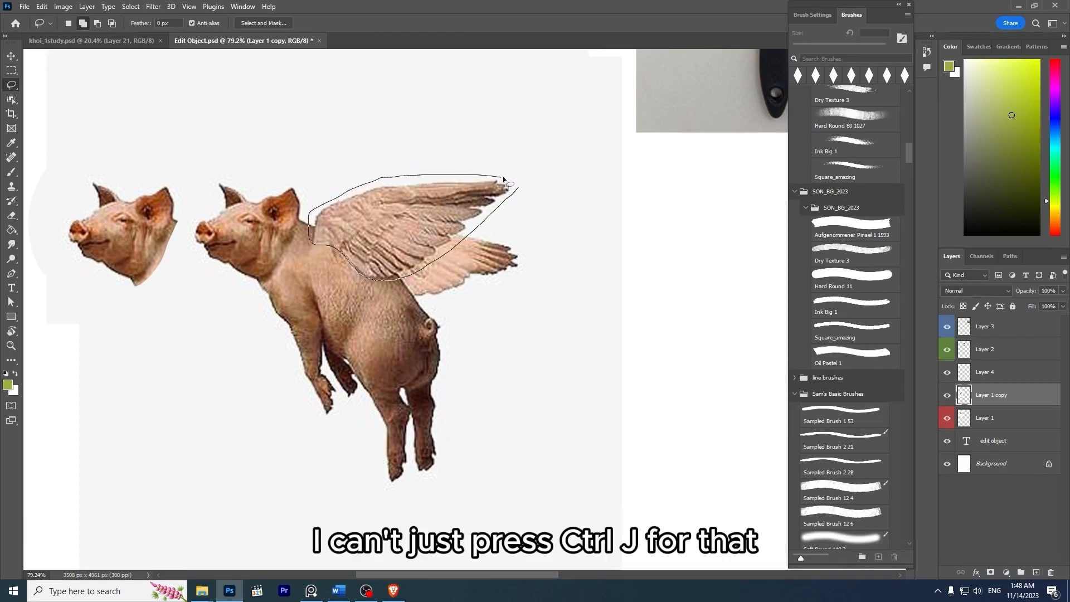
{"action": "left_click_drag", "start_coordinate": [503, 177], "coordinate": [522, 184]}
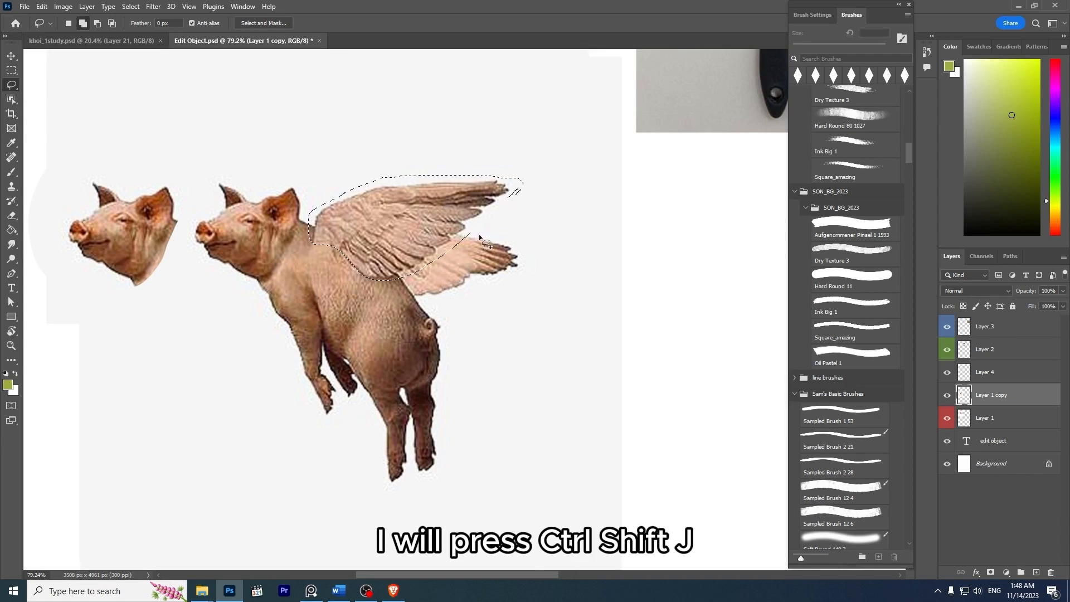
Step: Try cutting the selected wing to its own layer and moving it away from the body, and undo both changes
{"action": "key", "text": "ctrl+shift+j"}
{"action": "key", "text": "v"}
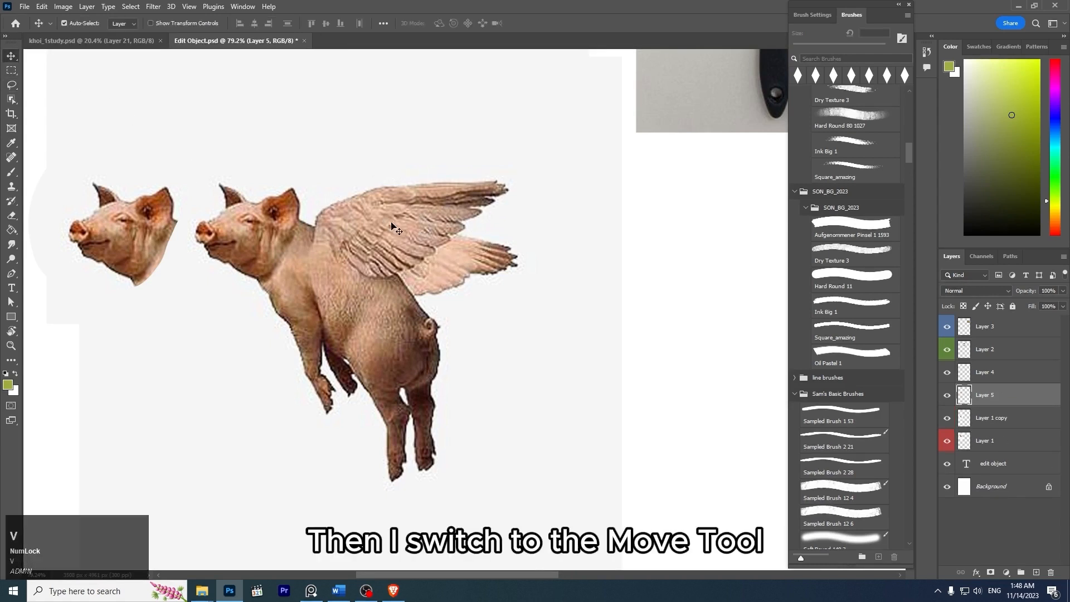
{"action": "left_click_drag", "start_coordinate": [393, 227], "coordinate": [463, 205]}
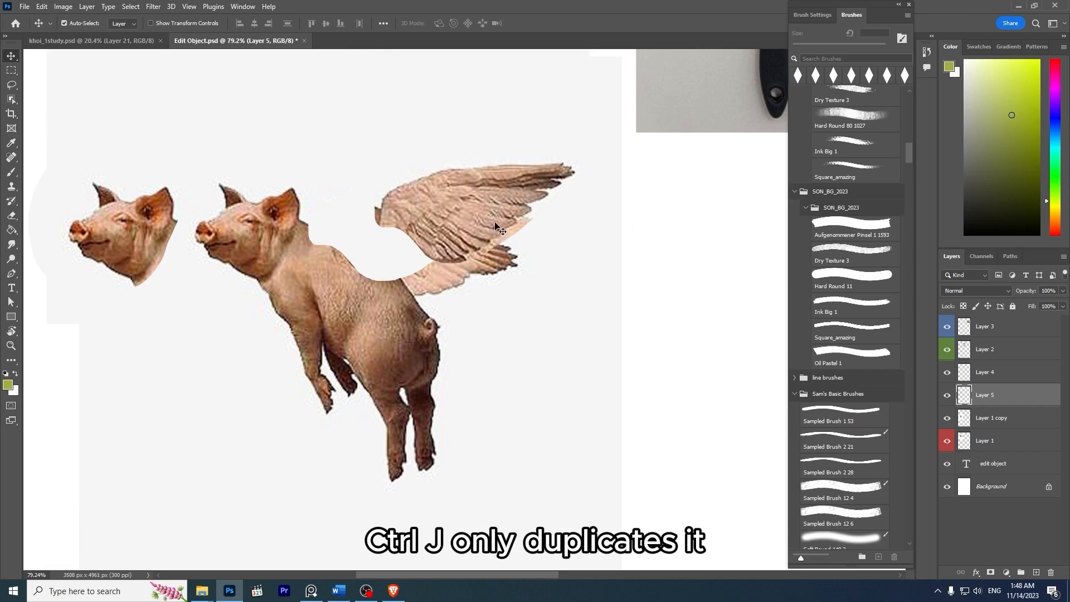
{"action": "key", "text": "ctrl+z"}
{"action": "key", "text": "ctrl+z"}
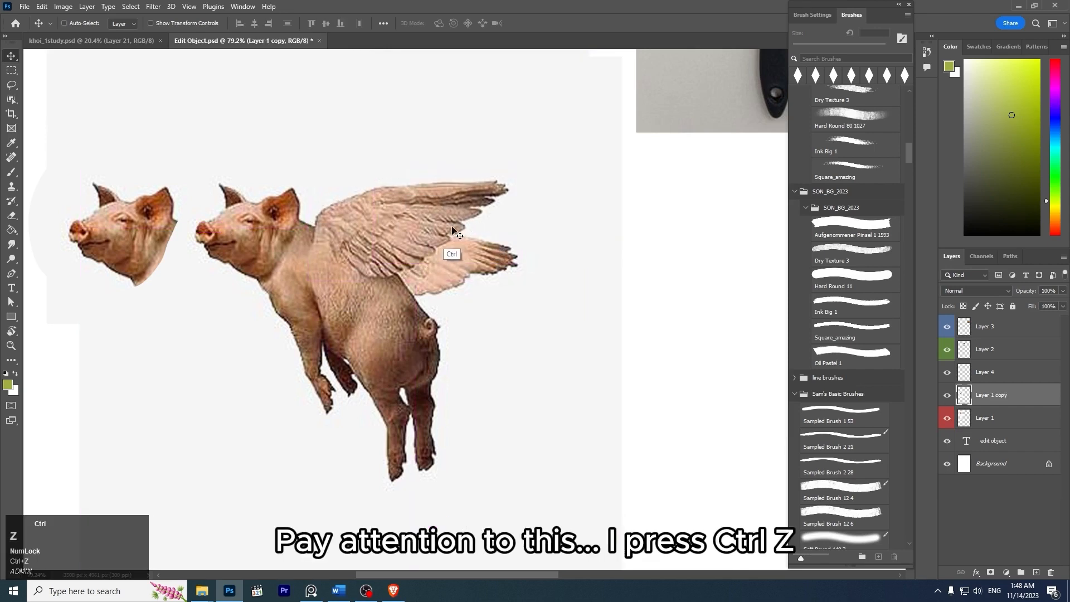
Step: Make Layer 1, the original upper pig, the active layer
{"action": "left_click_drag", "start_coordinate": [513, 181], "coordinate": [487, 350]}
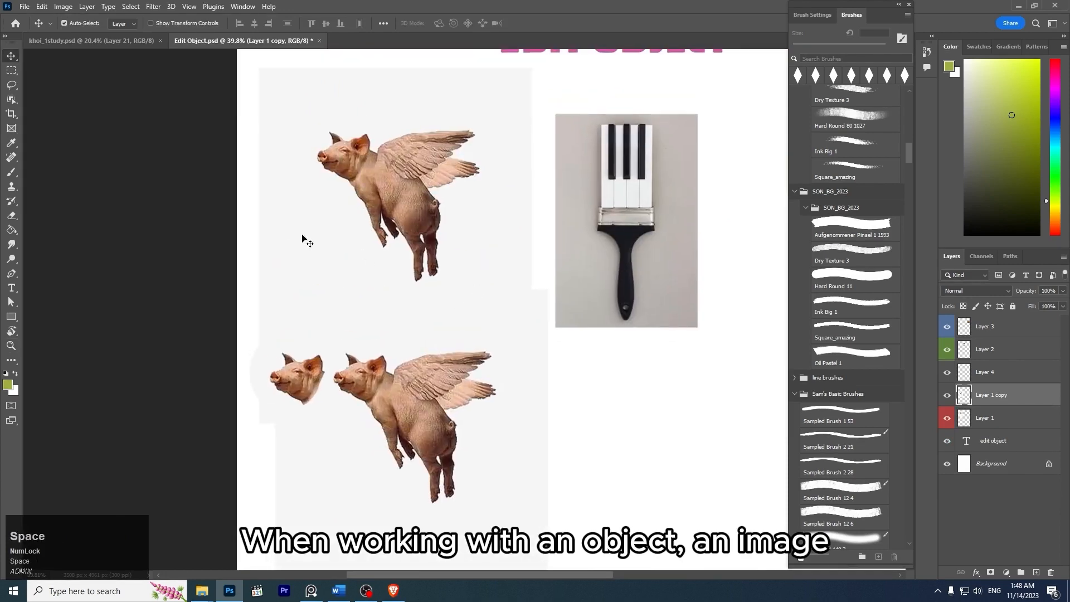
{"action": "left_click_drag", "start_coordinate": [444, 305], "coordinate": [414, 287]}
{"action": "left_click_drag", "start_coordinate": [490, 273], "coordinate": [498, 309]}
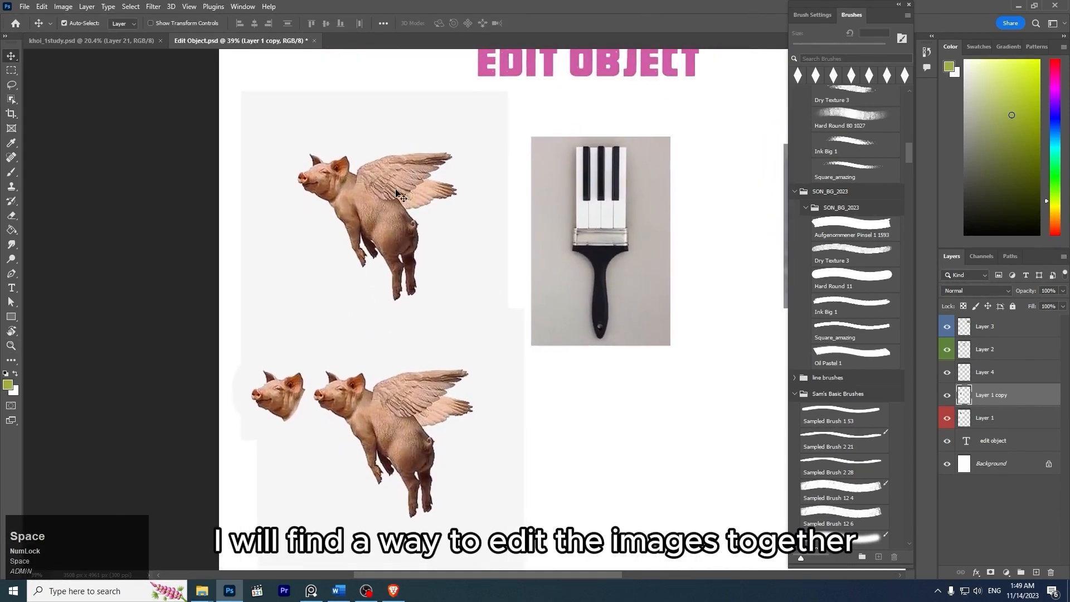
{"action": "left_click_drag", "start_coordinate": [391, 318], "coordinate": [399, 374]}
{"action": "key", "text": "z"}
{"action": "left_click_drag", "start_coordinate": [385, 279], "coordinate": [412, 277]}
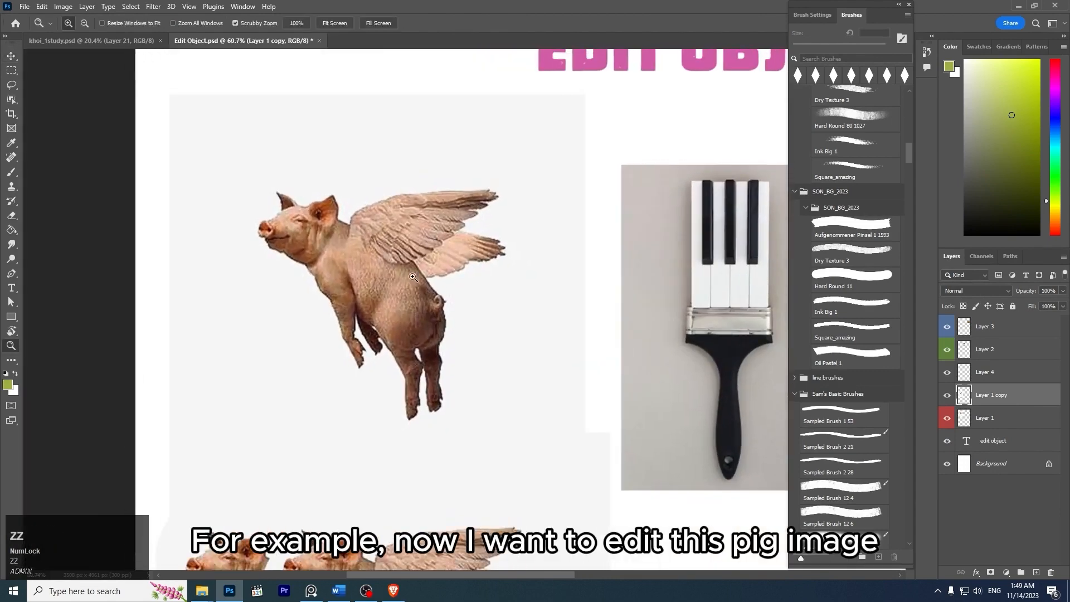
{"action": "left_click_drag", "start_coordinate": [645, 216], "coordinate": [654, 221]}
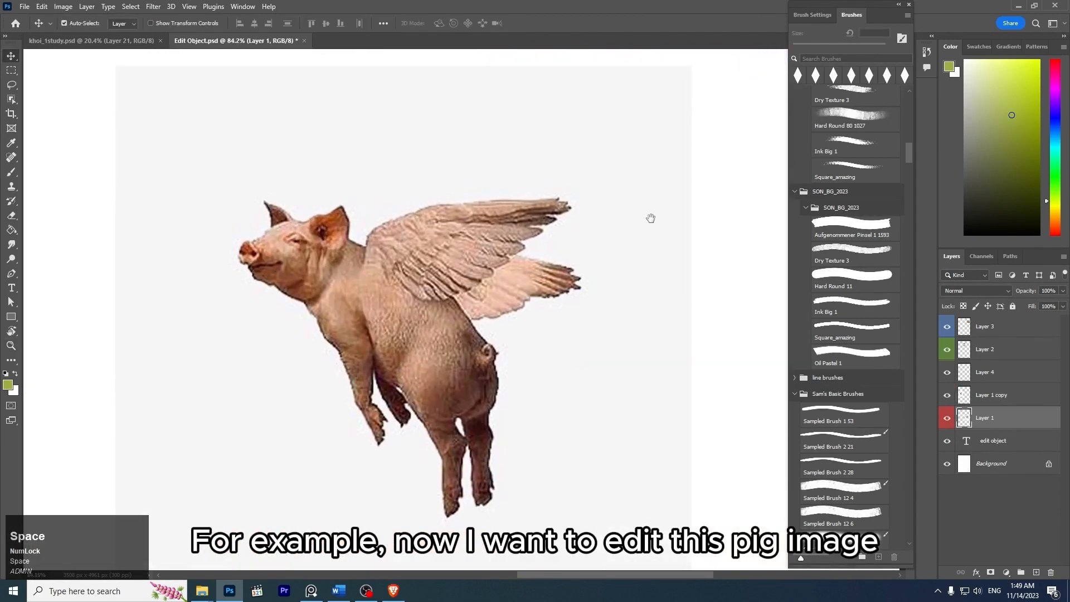
Step: Free-transform Layer 1 and try rotating the pig image about 9 degrees counterclockwise, and undo the rotation
{"action": "key", "text": "z"}
{"action": "left_click_drag", "start_coordinate": [596, 279], "coordinate": [585, 276]}
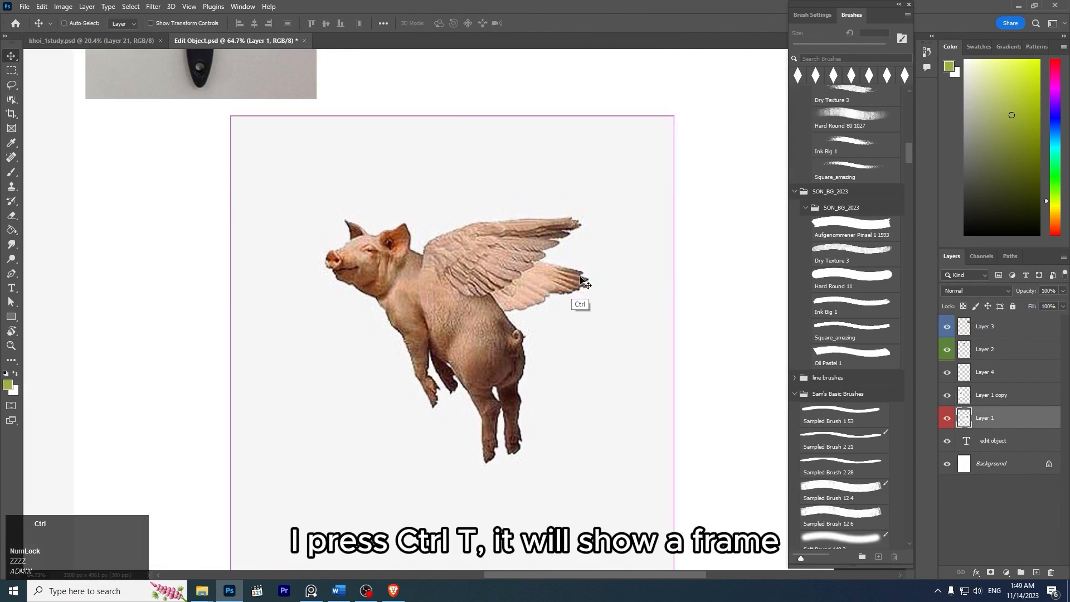
{"action": "key", "text": "ctrl+t"}
{"action": "left_click_drag", "start_coordinate": [706, 267], "coordinate": [657, 226]}
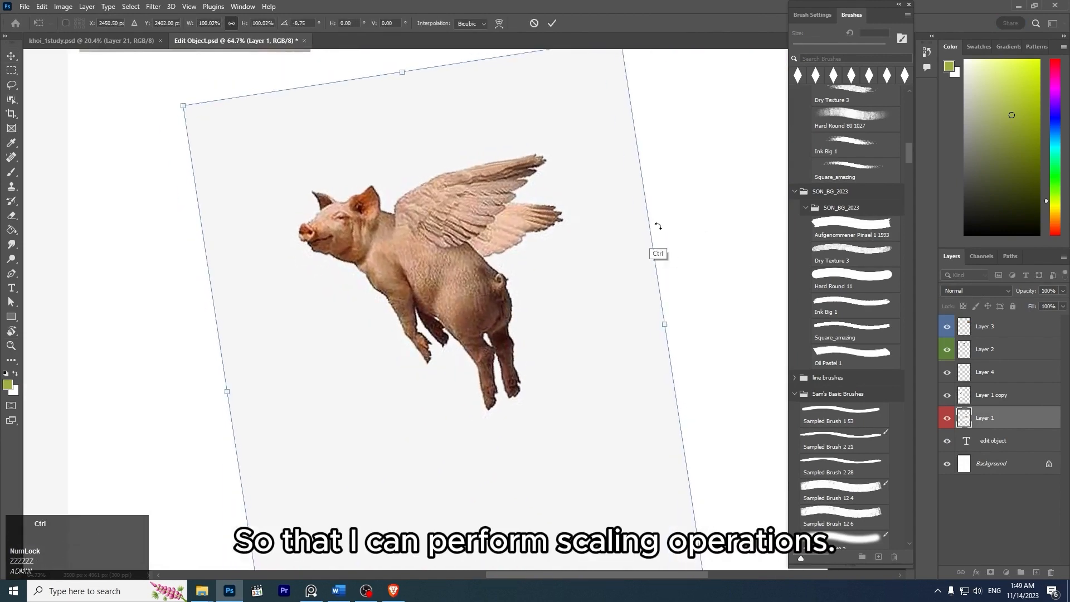
{"action": "key", "text": "ctrl+z"}
Step: Try scaling the pig image down from a corner to about 89%, squeezing its upper and right edges separately, and undo each change
{"action": "left_click_drag", "start_coordinate": [669, 66], "coordinate": [660, 160]}
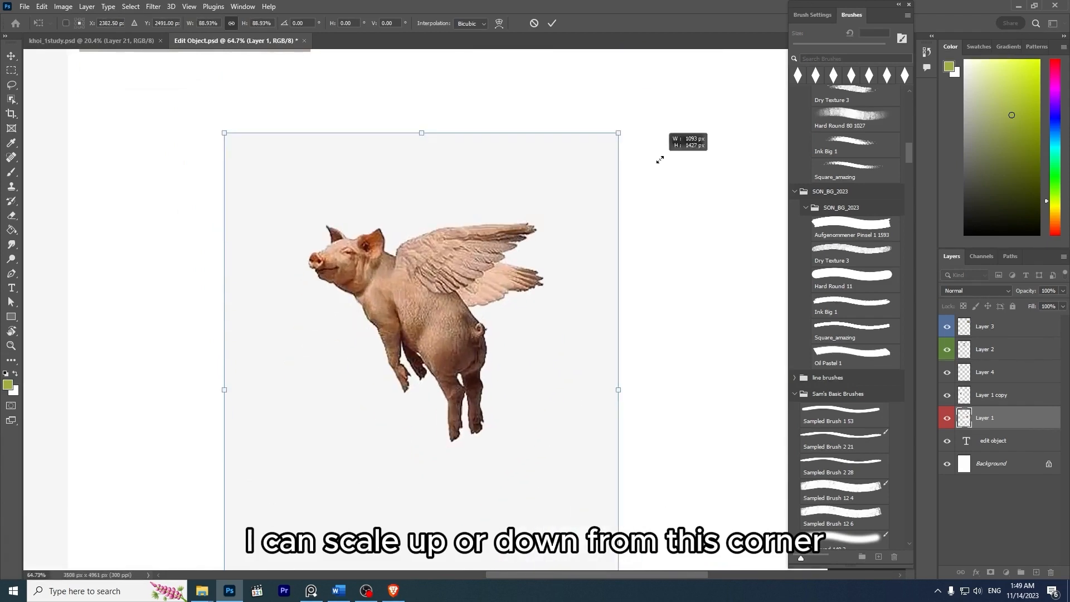
{"action": "key", "text": "ctrl+z"}
{"action": "left_click_drag", "start_coordinate": [445, 68], "coordinate": [446, 115]}
{"action": "key", "text": "ctrl+z"}
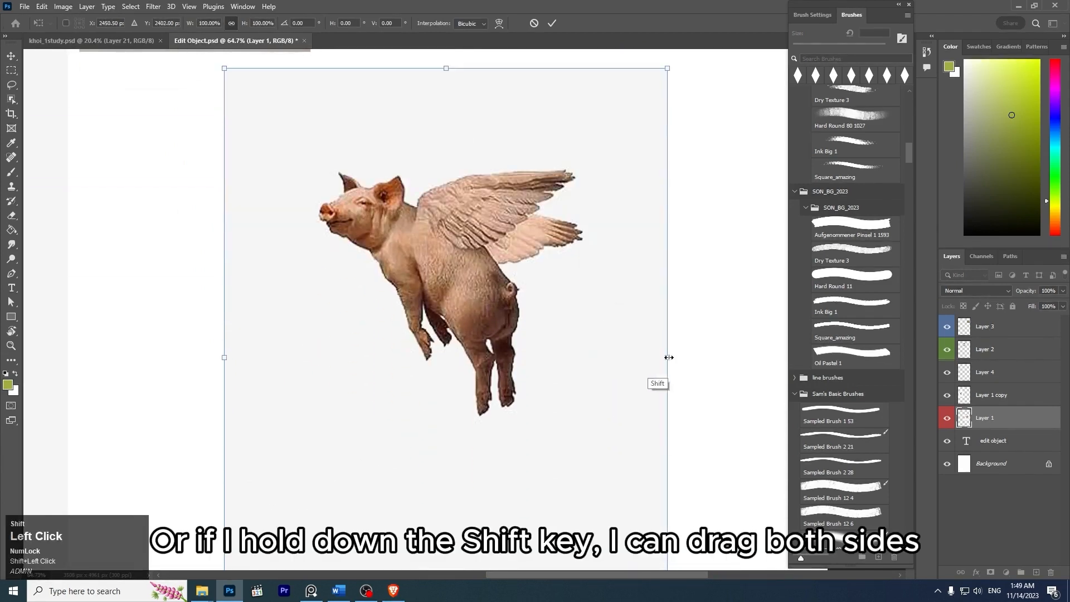
{"action": "left_click_drag", "start_coordinate": [669, 357], "coordinate": [624, 353]}
{"action": "key", "text": "ctrl+z"}
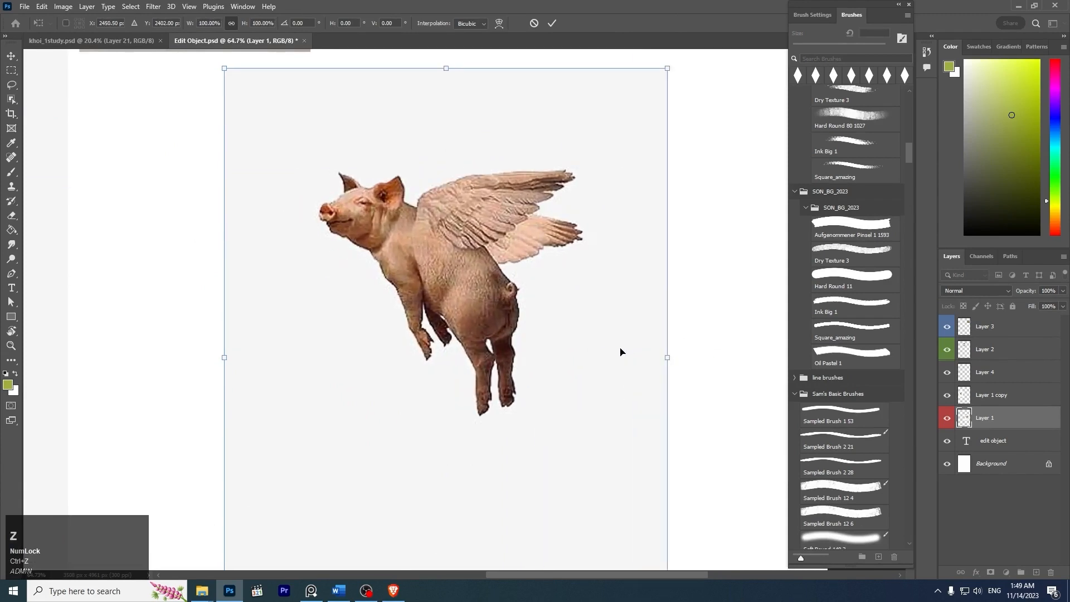
{"action": "key", "text": "Return"}
Step: Free-transform Layer 1 again, try rotating the pig image 180°, and undo it
{"action": "key", "text": "z"}
{"action": "left_click_drag", "start_coordinate": [515, 297], "coordinate": [565, 312]}
{"action": "key", "text": "ctrl+t"}
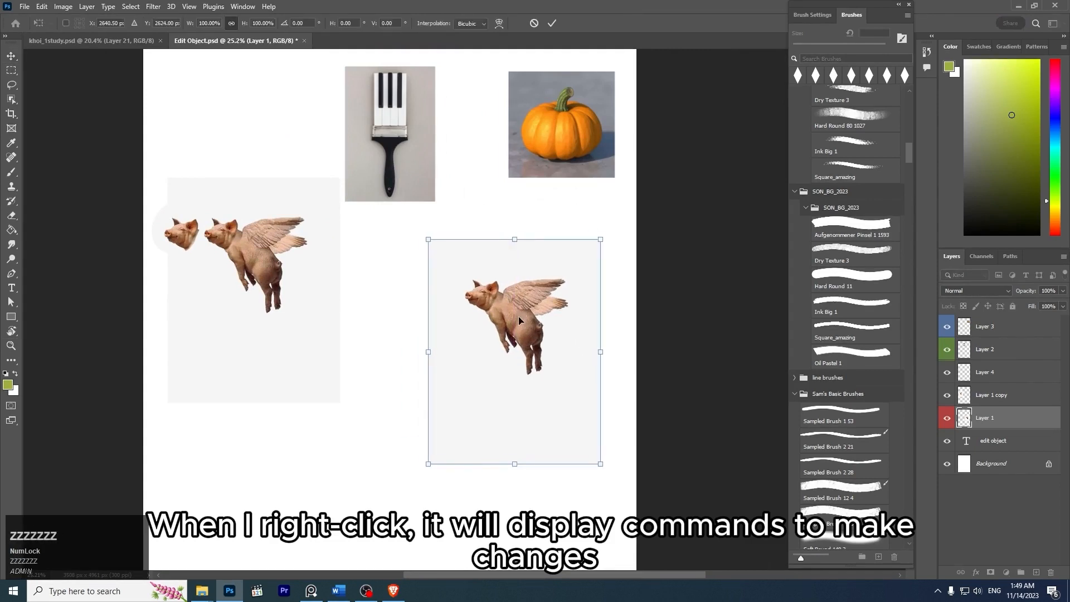
{"action": "right_click", "coordinate": [516, 316]}
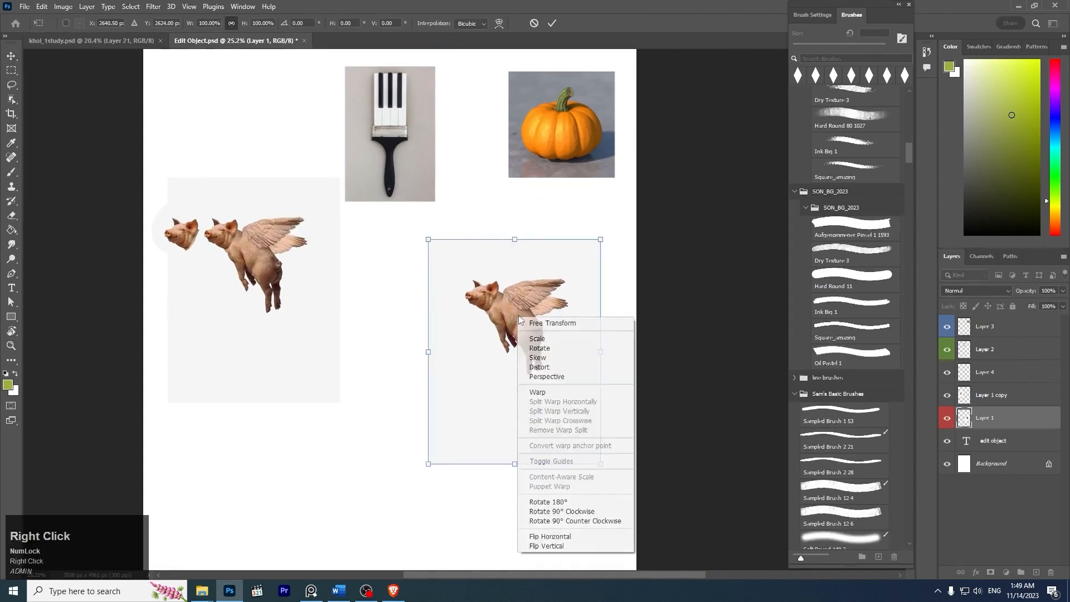
{"action": "left_click", "coordinate": [578, 507]}
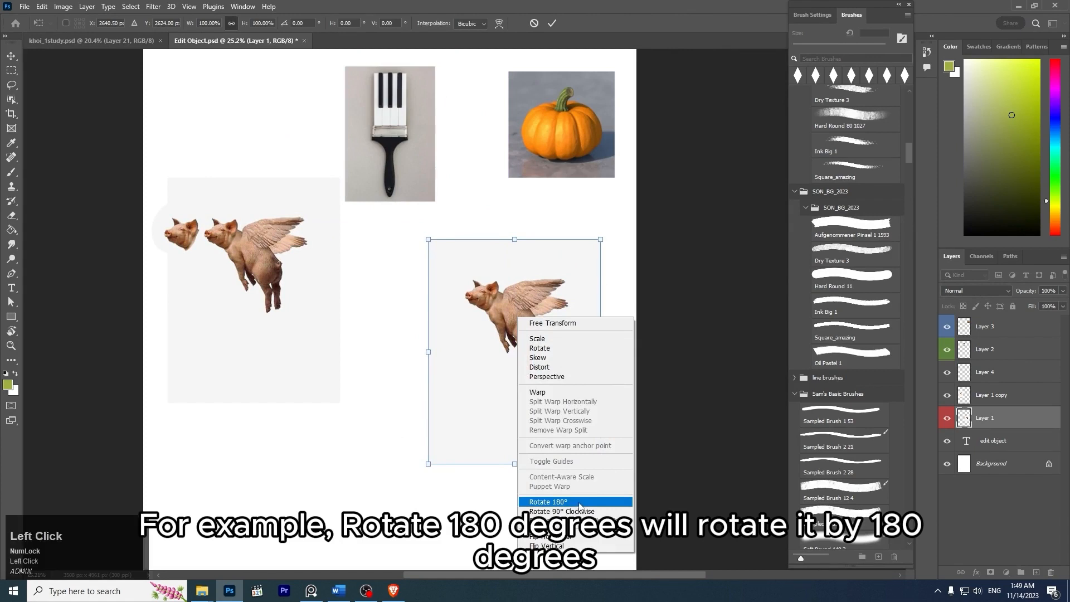
{"action": "key", "text": "ctrl+z"}
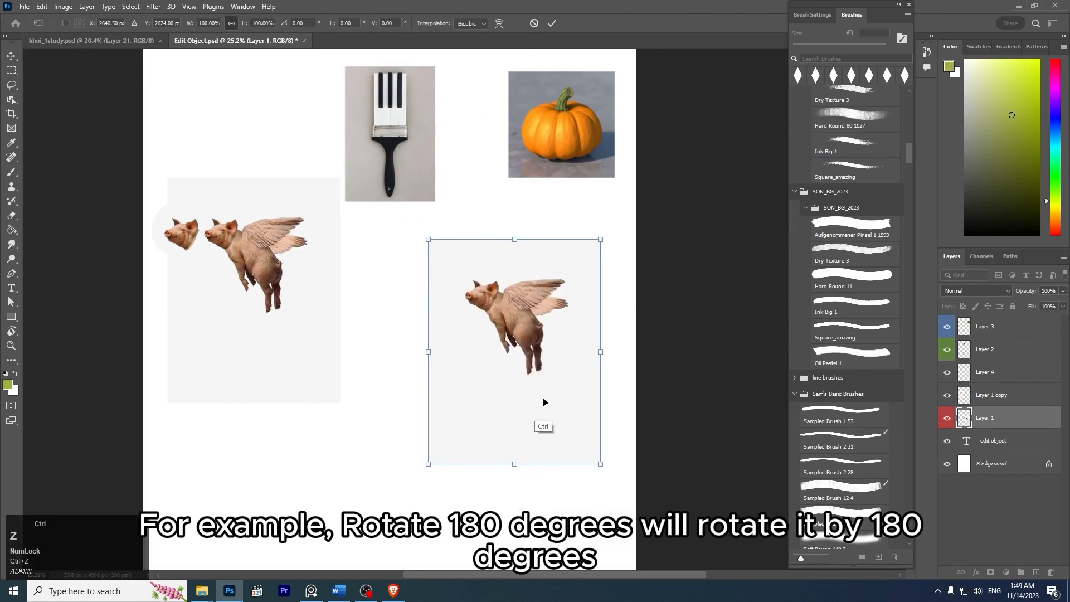
Step: Try rotating the pig image 90° clockwise and 90° counterclockwise, undoing each rotation
{"action": "right_click", "coordinate": [521, 332]}
{"action": "left_click", "coordinate": [578, 527]}
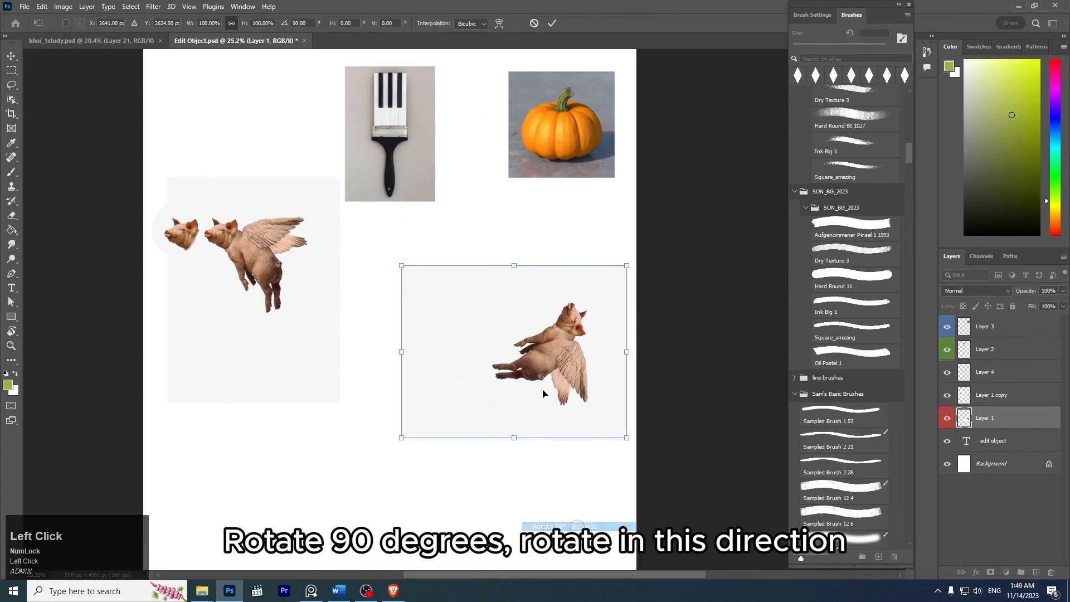
{"action": "key", "text": "ctrl+z"}
{"action": "right_click", "coordinate": [525, 333]}
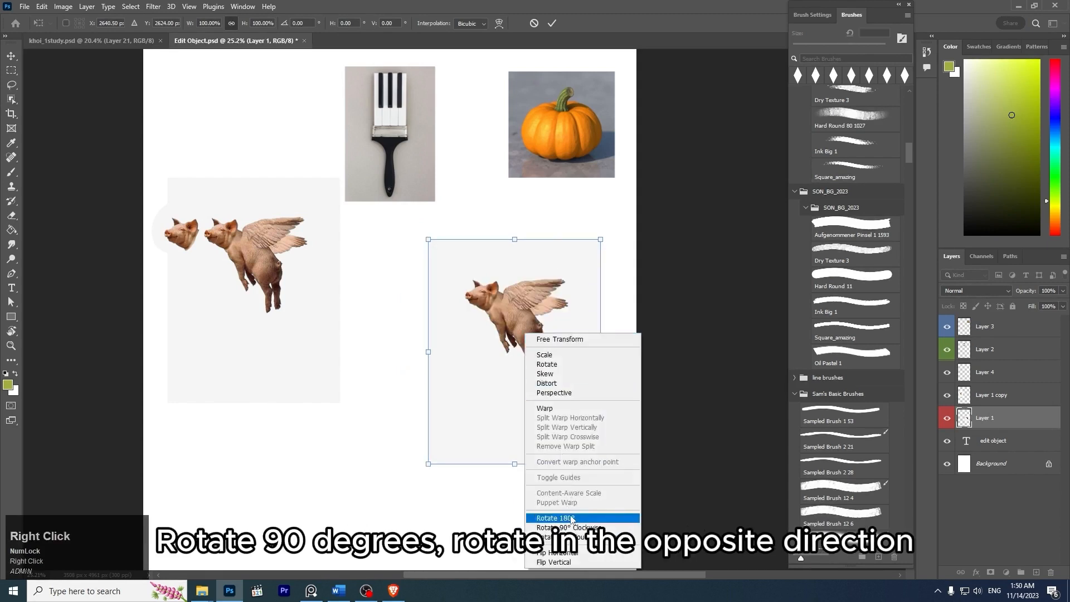
{"action": "left_click", "coordinate": [578, 538]}
{"action": "key", "text": "ctrl+z"}
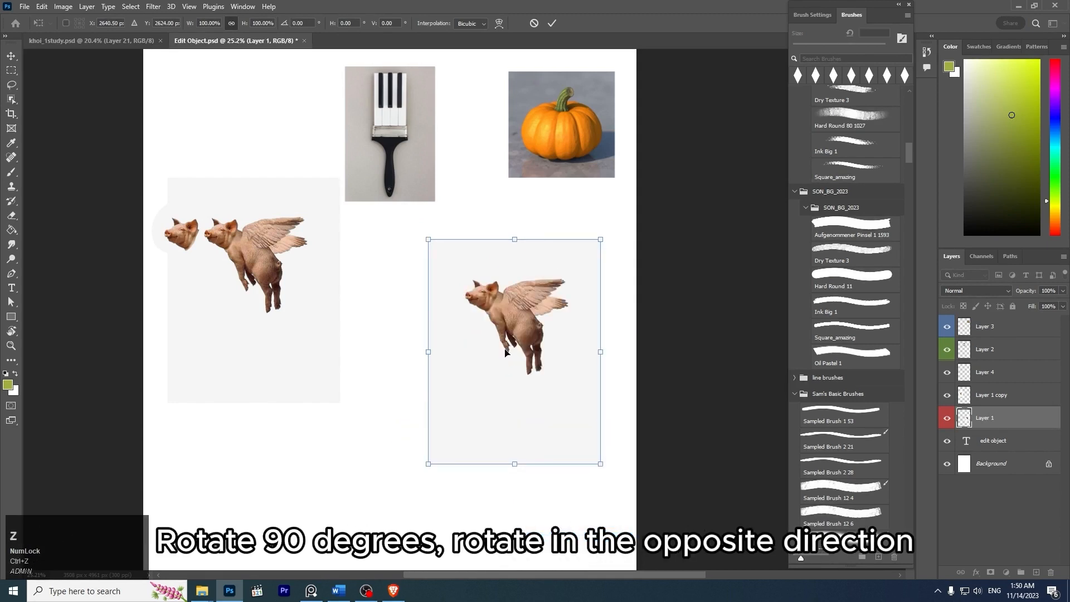
Step: Try flipping the pig image horizontally and vertically, undoing each flip
{"action": "right_click", "coordinate": [506, 340]}
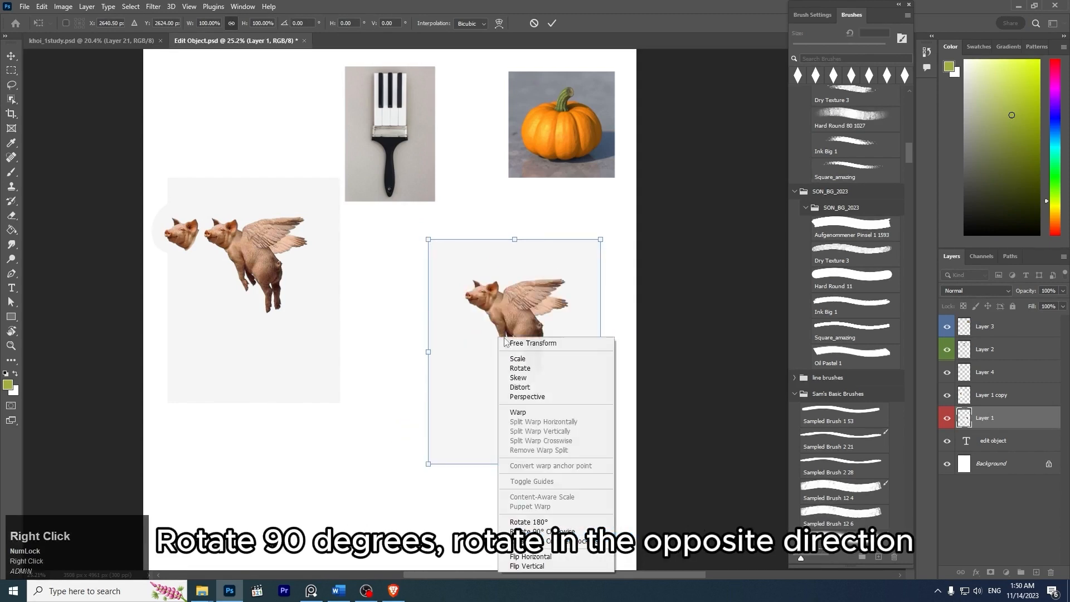
{"action": "left_click", "coordinate": [556, 556]}
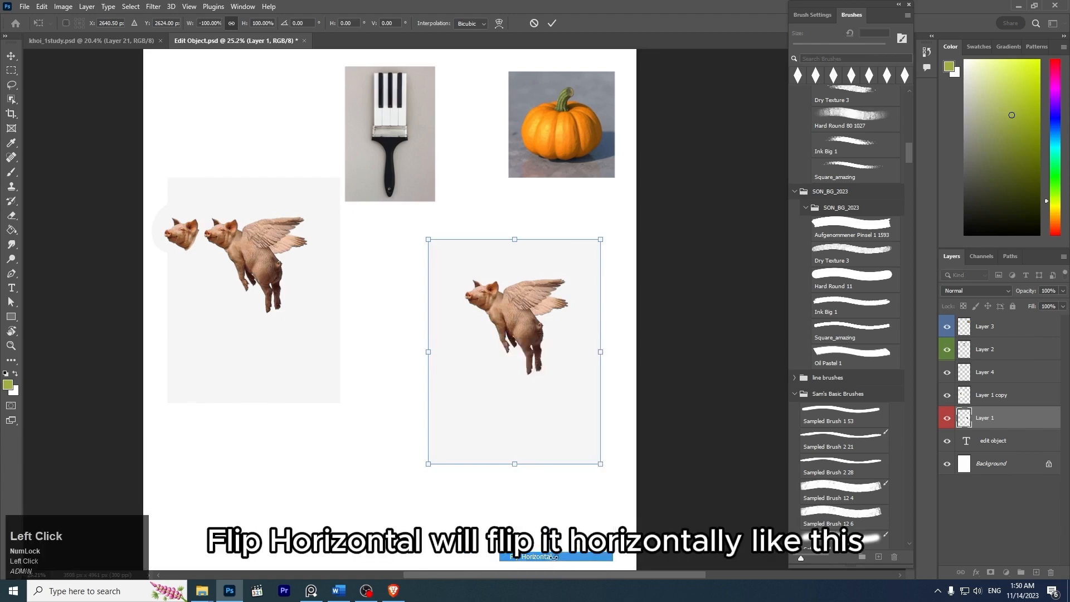
{"action": "key", "text": "ctrl+z"}
{"action": "right_click", "coordinate": [505, 330]}
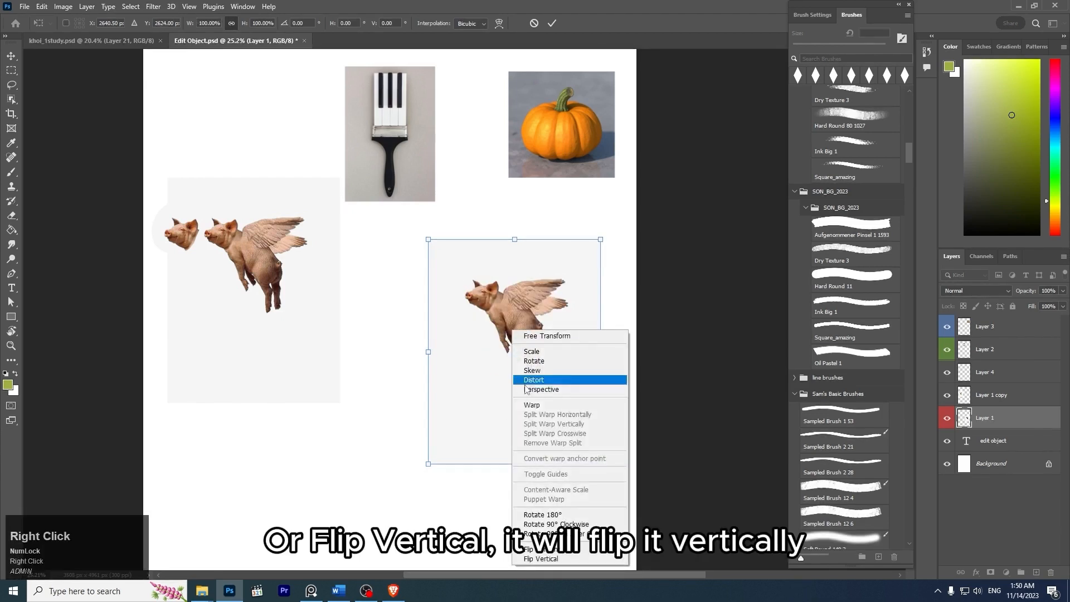
{"action": "left_click", "coordinate": [550, 559]}
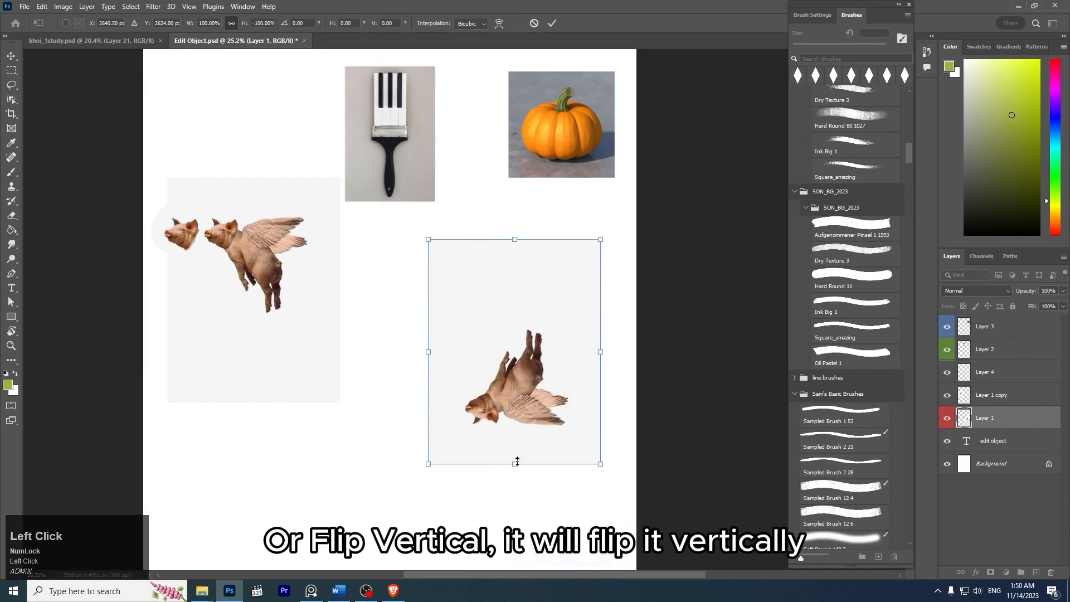
{"action": "key", "text": "ctrl+z"}
Step: Try warping Layer 1 by pulling the grid intersection near the pig's chest downward, and undo the distortion
{"action": "right_click", "coordinate": [526, 308]}
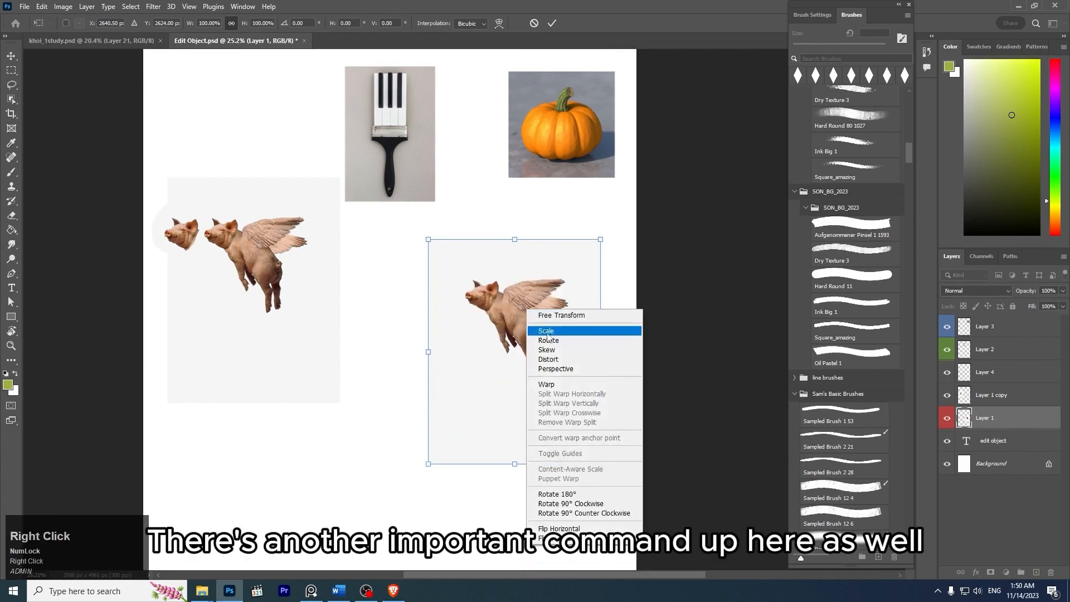
{"action": "left_click", "coordinate": [561, 388]}
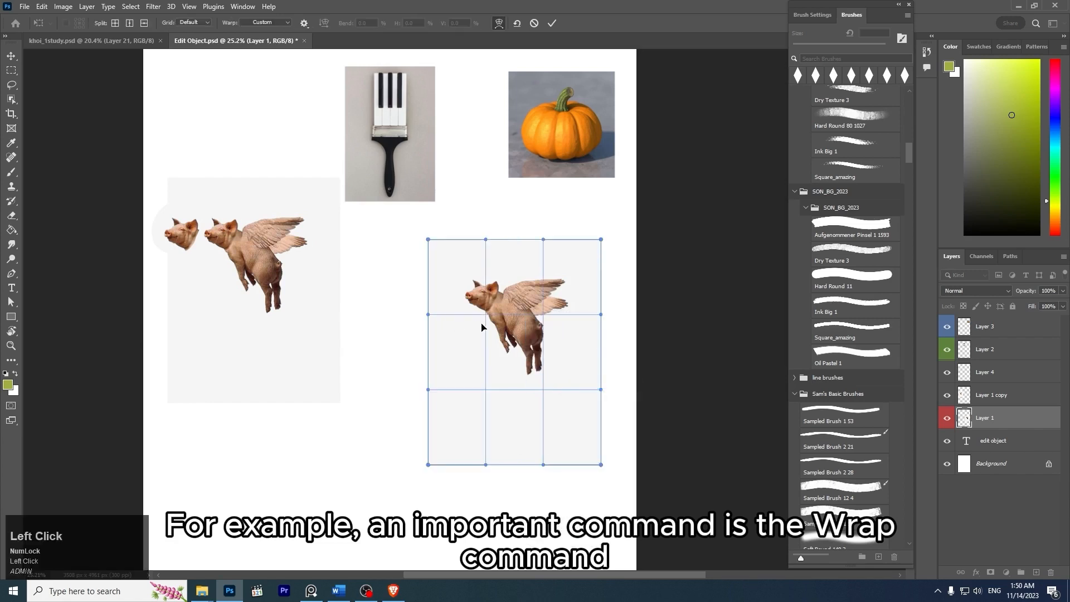
{"action": "left_click_drag", "start_coordinate": [488, 317], "coordinate": [482, 344]}
{"action": "key", "text": "ctrl+z"}
{"action": "key", "text": "ctrl+z"}
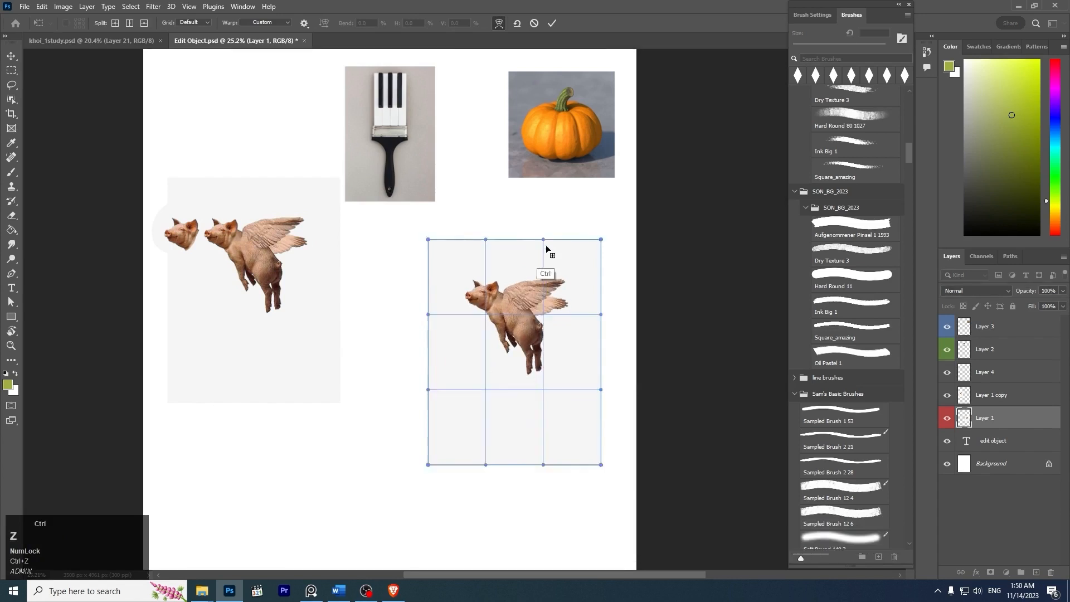
Step: Try bending the warp grid's upper edge and the wing area outward to the right, and undo these changes
{"action": "left_click_drag", "start_coordinate": [545, 241], "coordinate": [594, 252]}
{"action": "left_click_drag", "start_coordinate": [569, 285], "coordinate": [584, 299]}
{"action": "key", "text": "ctrl+z"}
{"action": "key", "text": "ctrl+z"}
{"action": "key", "text": "ctrl+z"}
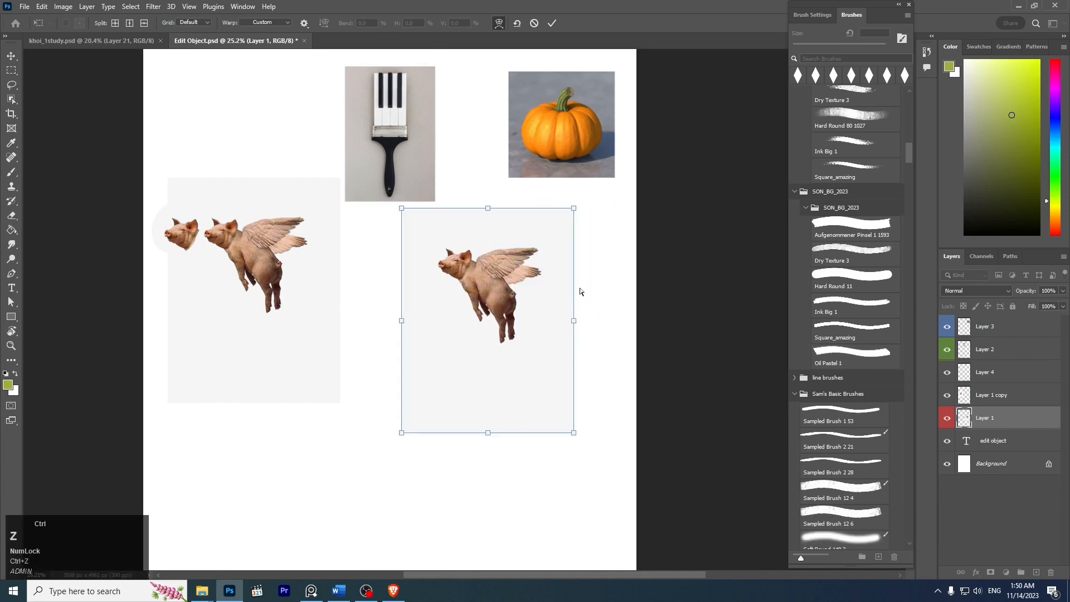
Step: Move the pig image slightly down and right, and try a Perspective transform that widens its upper edge, undoing only the perspective change
{"action": "left_click_drag", "start_coordinate": [499, 260], "coordinate": [510, 278]}
{"action": "right_click", "coordinate": [514, 277]}
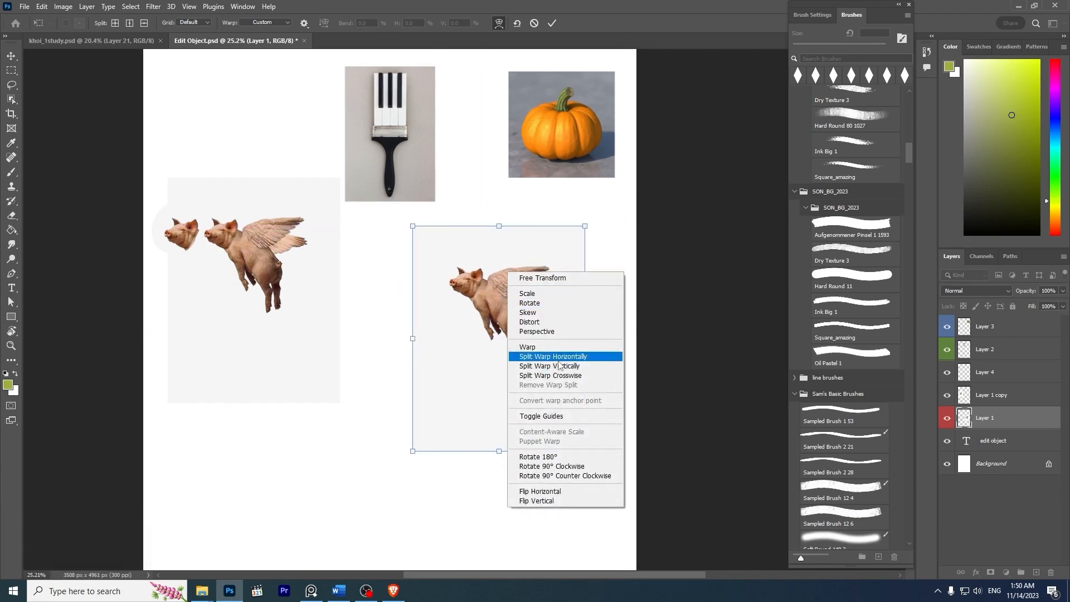
{"action": "left_click", "coordinate": [550, 332]}
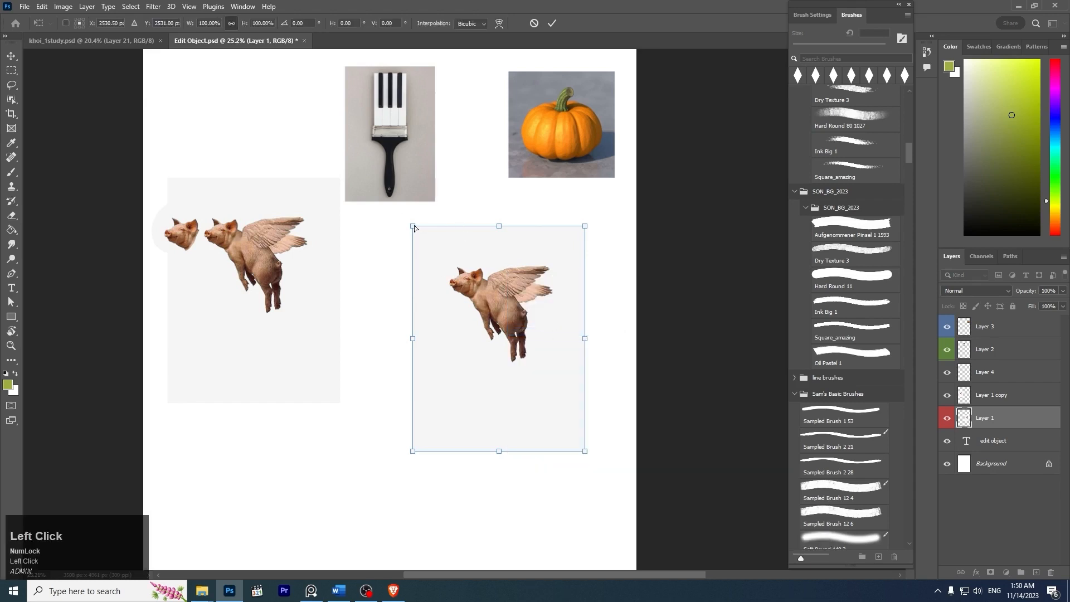
{"action": "left_click_drag", "start_coordinate": [412, 226], "coordinate": [301, 251]}
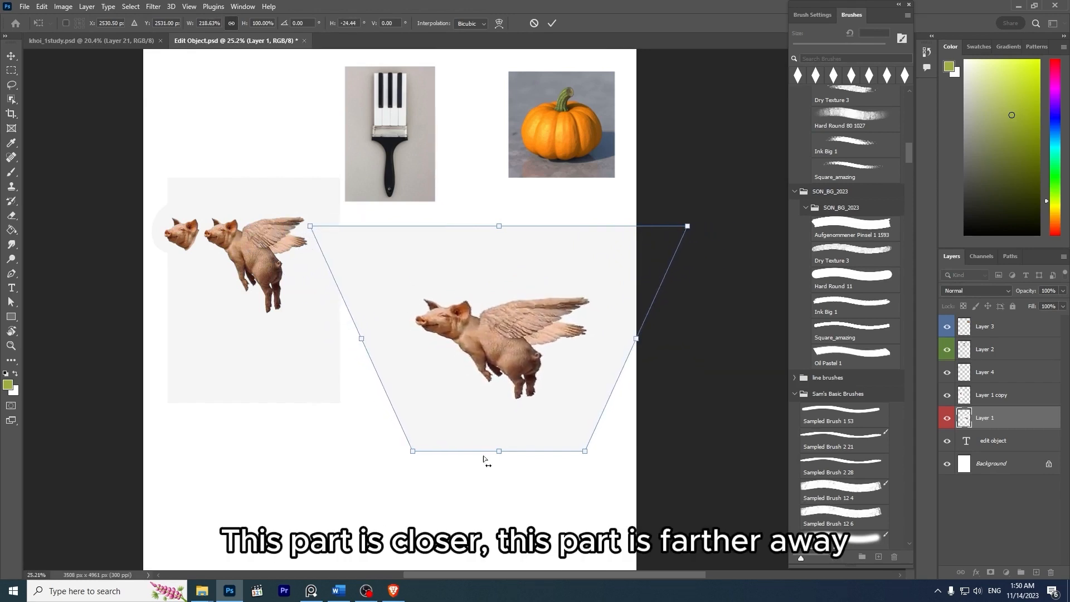
{"action": "mouse_move", "coordinate": [501, 455]}
{"action": "left_mouse_down"}
{"action": "mouse_move", "coordinate": [393, 452]}
{"action": "mouse_move", "coordinate": [499, 452]}
{"action": "left_mouse_up"}
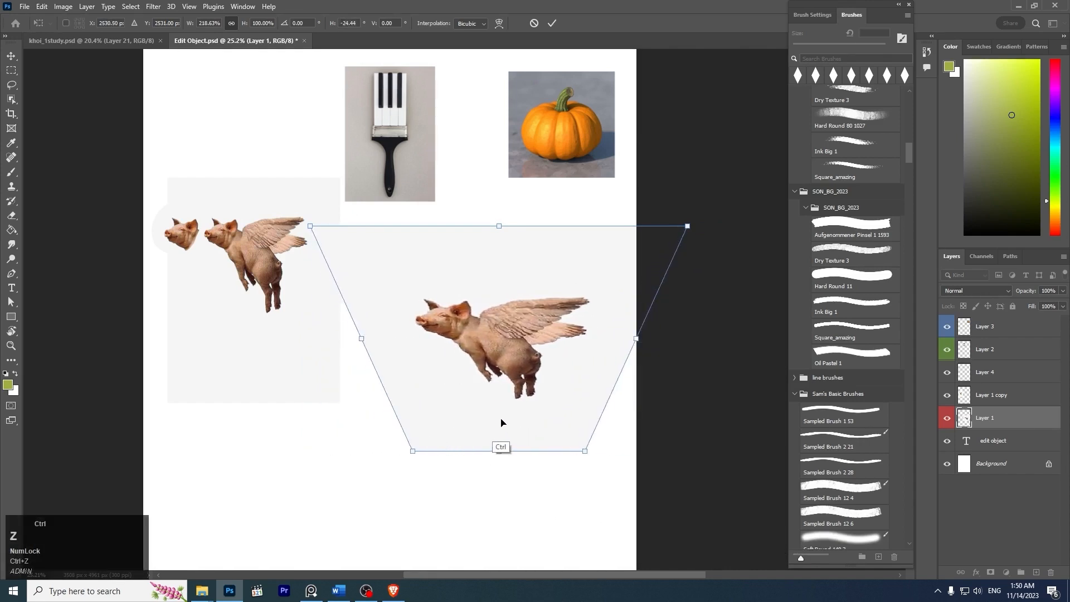
{"action": "key", "text": "ctrl+z"}
Step: Try skewing the pig image from its upper-left corner, undo the skew, and commit the transform
{"action": "right_click", "coordinate": [491, 285]}
{"action": "left_click", "coordinate": [510, 304]}
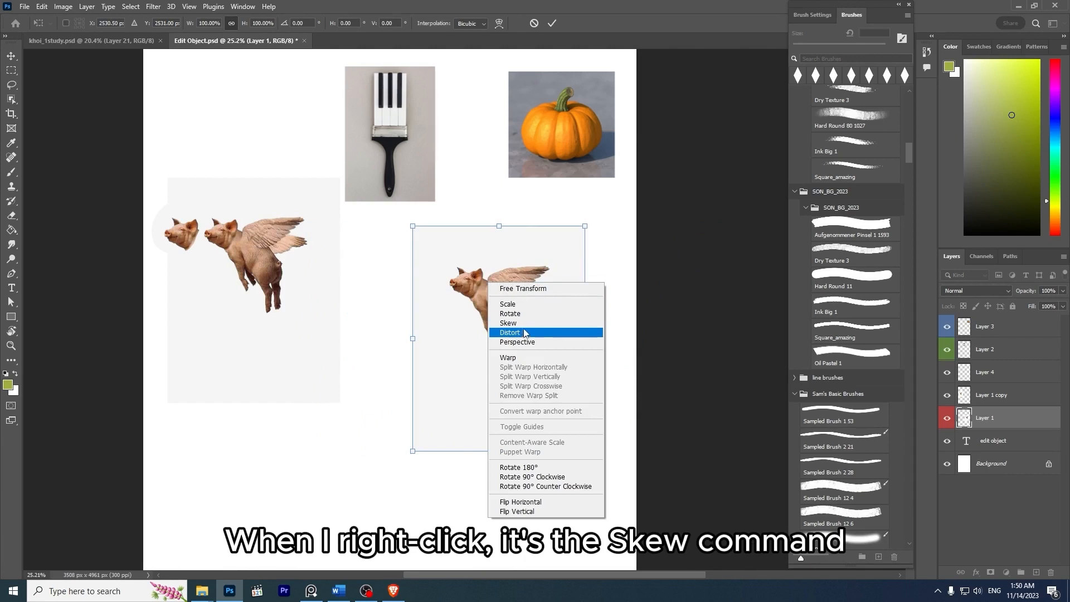
{"action": "left_click", "coordinate": [508, 323]}
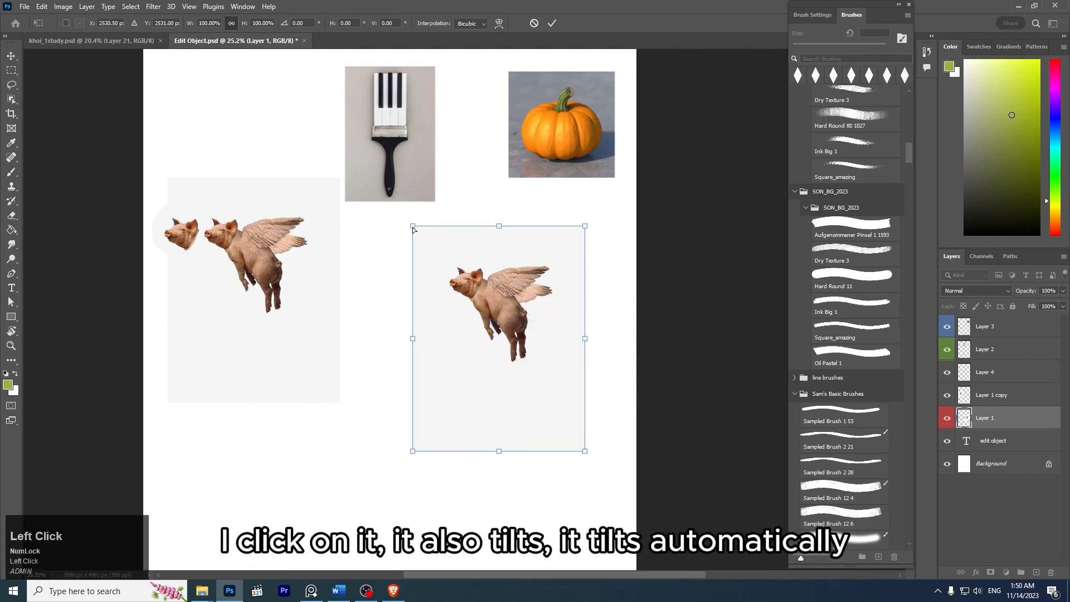
{"action": "left_click_drag", "start_coordinate": [413, 229], "coordinate": [370, 255]}
{"action": "key", "text": "ctrl+z"}
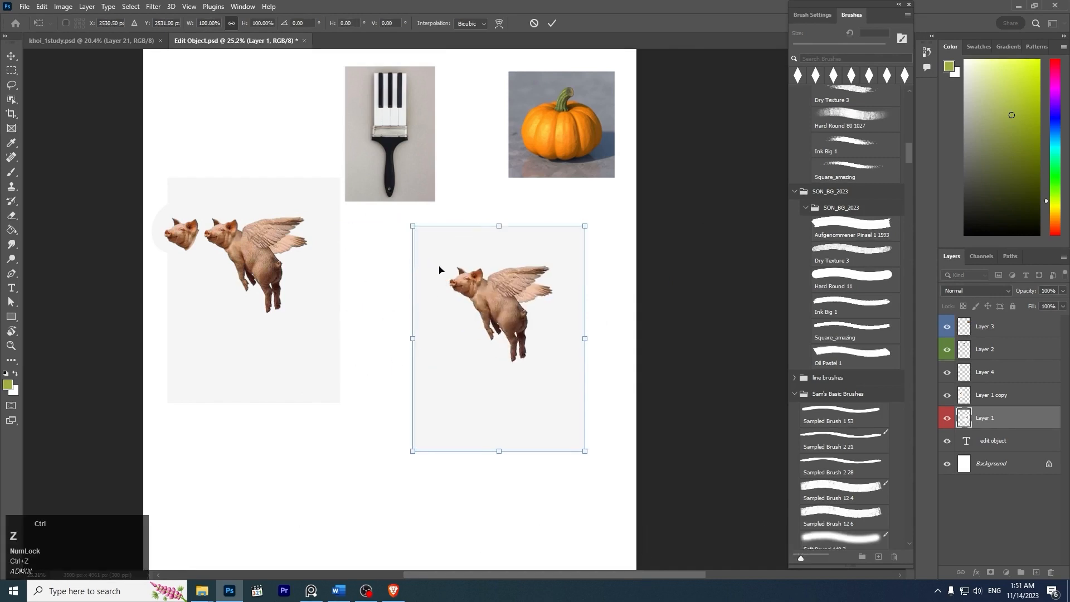
{"action": "key", "text": "Return"}
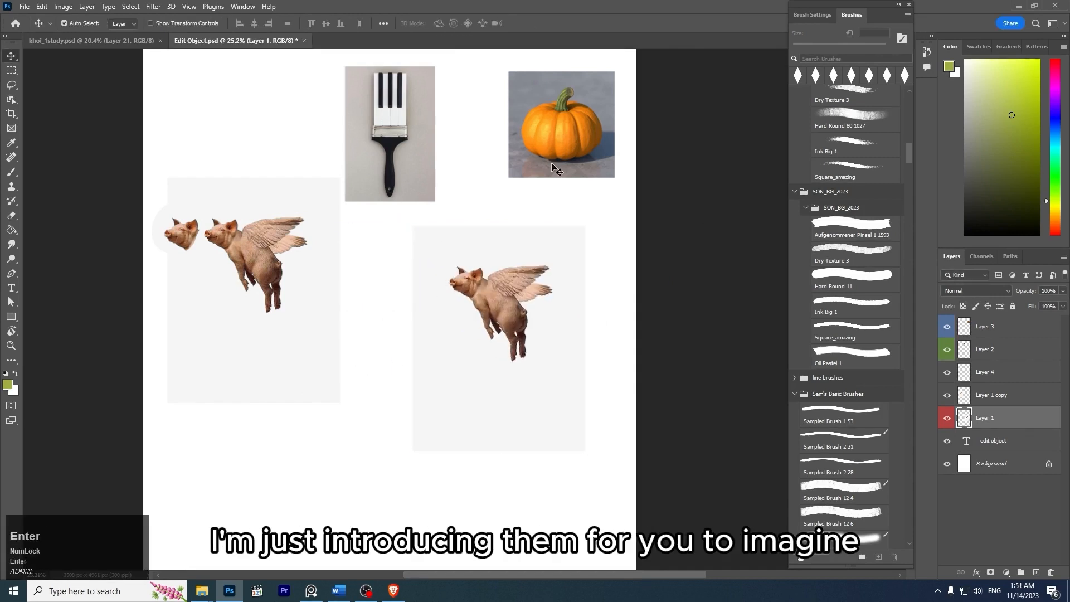
Step: Open the Liquify filter for the flying pig on Layer 1
{"action": "left_click_drag", "start_coordinate": [500, 220], "coordinate": [487, 269]}
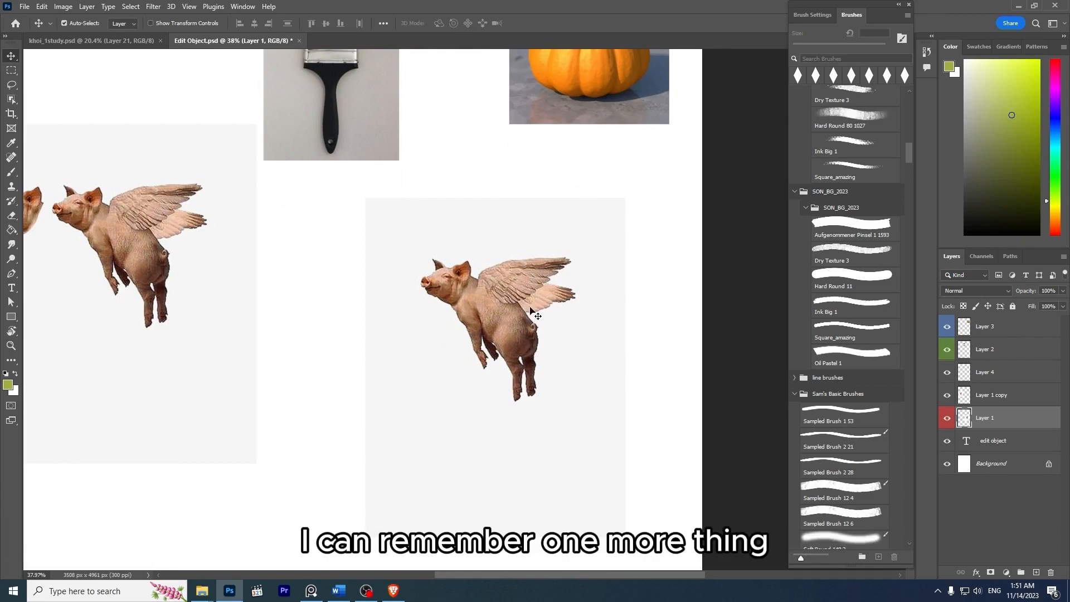
{"action": "left_click_drag", "start_coordinate": [518, 361], "coordinate": [468, 330]}
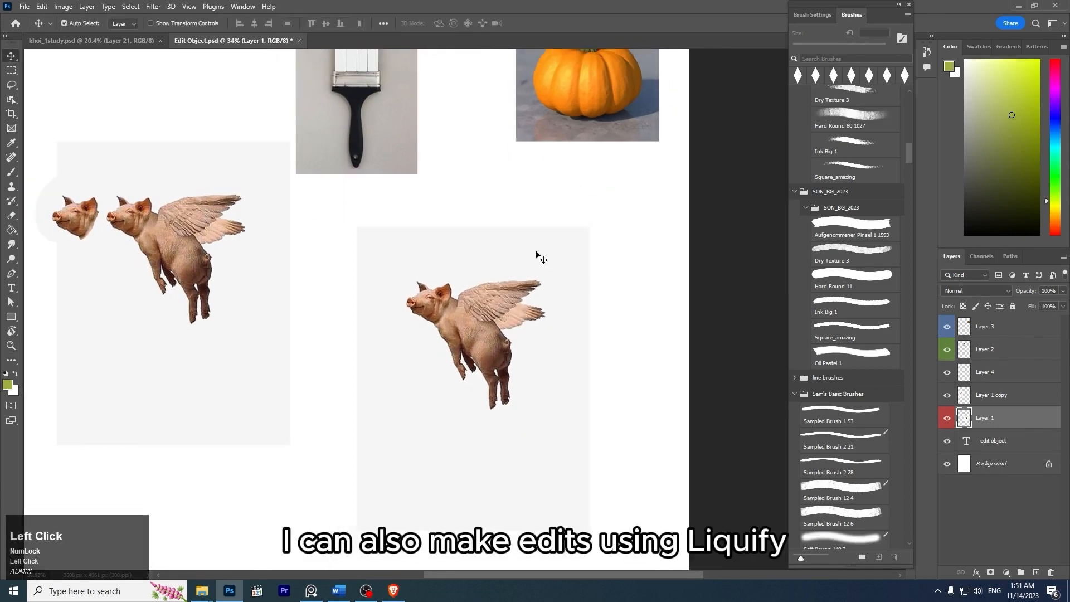
{"action": "left_click_drag", "start_coordinate": [570, 315], "coordinate": [616, 334]}
{"action": "left_click_drag", "start_coordinate": [588, 323], "coordinate": [542, 304]}
{"action": "left_click_drag", "start_coordinate": [555, 344], "coordinate": [399, 396]}
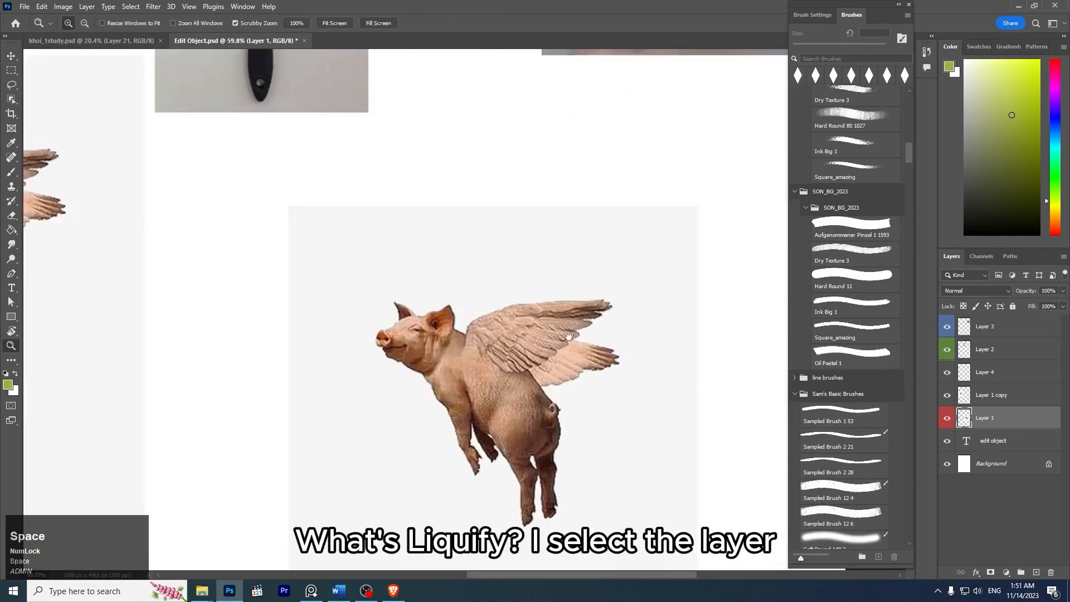
{"action": "left_click_drag", "start_coordinate": [569, 336], "coordinate": [546, 306]}
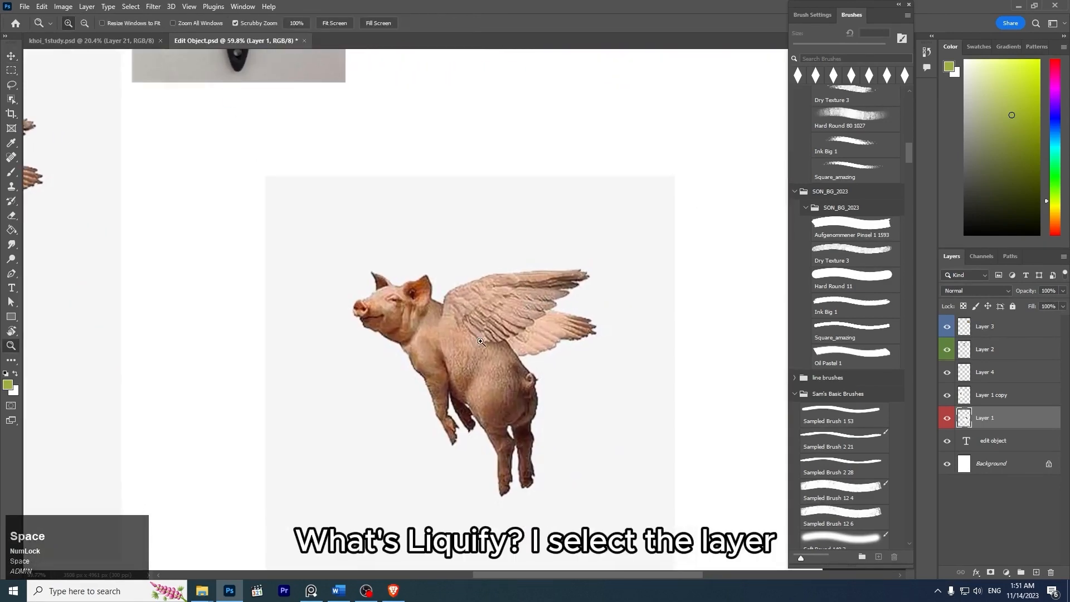
{"action": "left_click_drag", "start_coordinate": [481, 342], "coordinate": [481, 310]}
{"action": "key", "text": "v"}
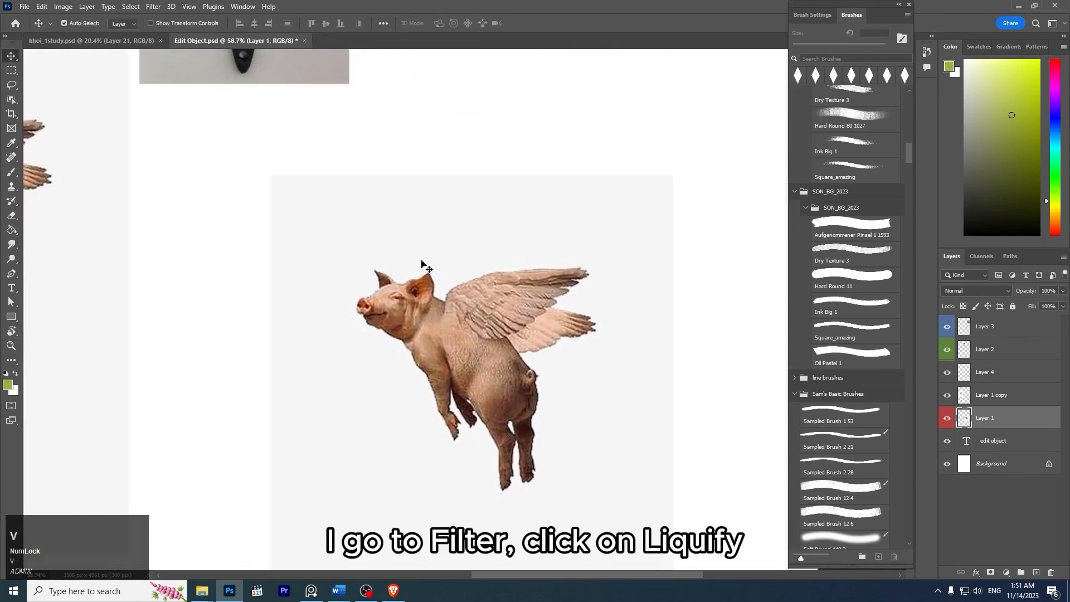
{"action": "left_click", "coordinate": [154, 6]}
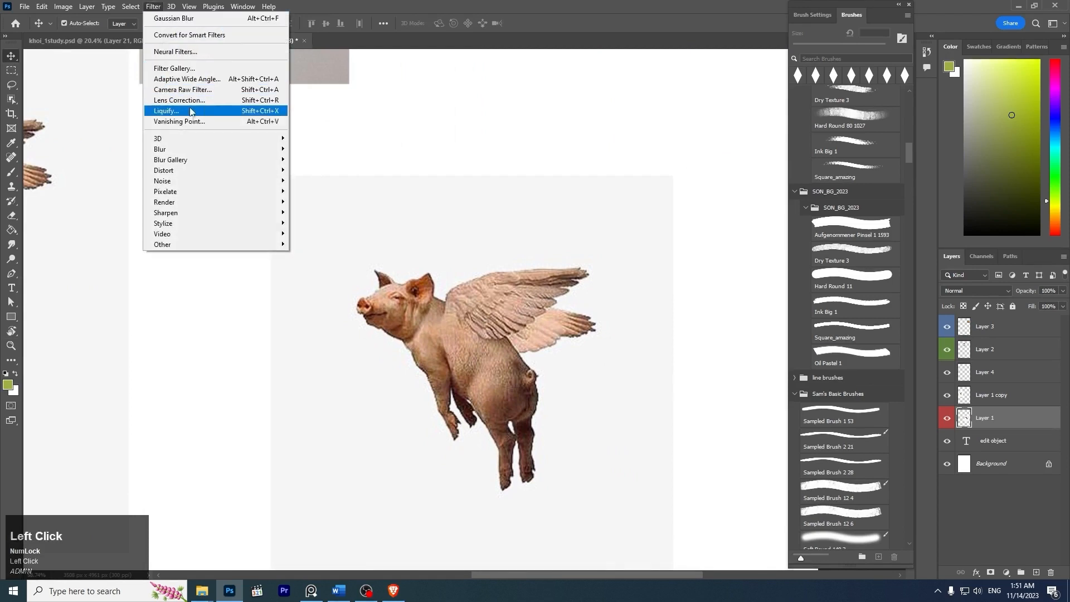
{"action": "left_click", "coordinate": [272, 114]}
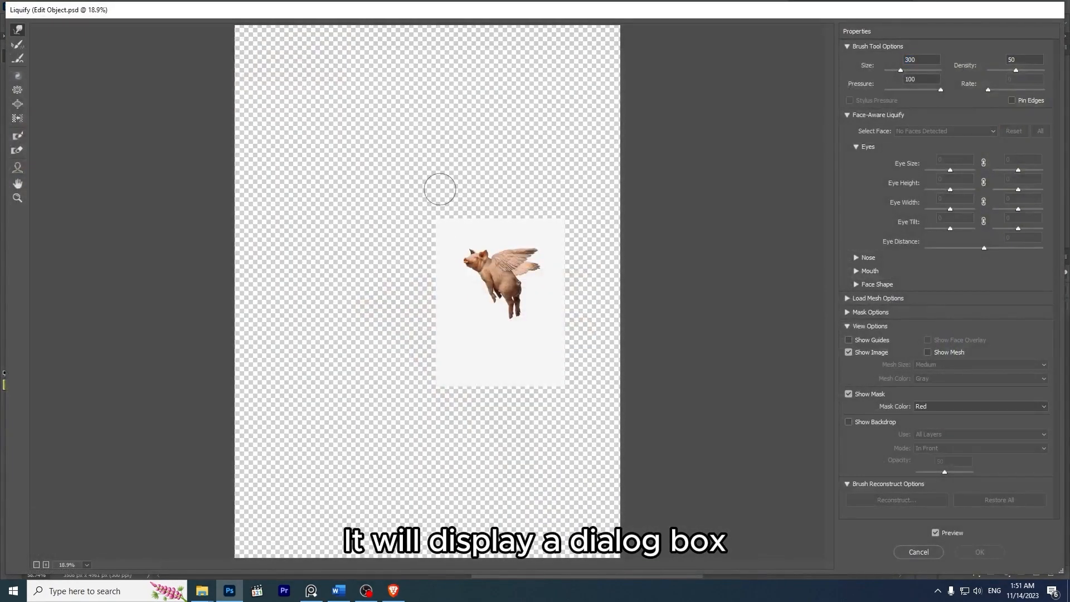
Step: Try pushing the pig's wing upward and its head outward in Liquify with a size 400 brush, and cancel the filter
{"action": "scroll", "coordinate": [567, 263], "scroll_direction": "up", "scroll_amount": 3, "text": "alt"}
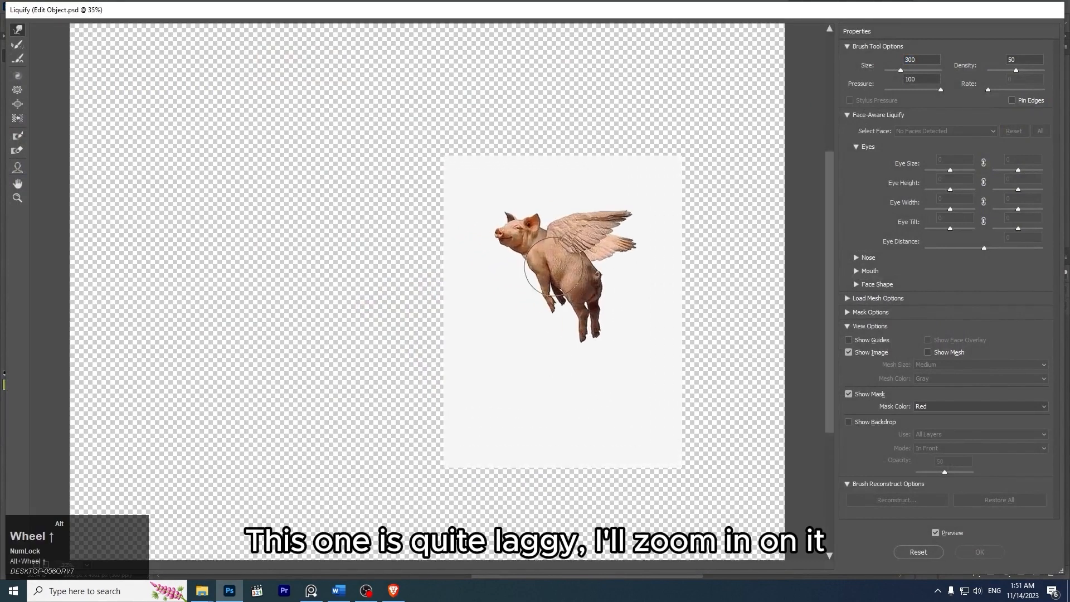
{"action": "scroll", "coordinate": [554, 266], "scroll_direction": "up", "scroll_amount": 2, "text": "alt"}
{"action": "key", "text": "space"}
{"action": "mouse_move", "coordinate": [552, 266]}
{"action": "left_mouse_down"}
{"action": "mouse_move", "coordinate": [504, 257]}
{"action": "mouse_move", "coordinate": [374, 301]}
{"action": "left_mouse_up"}
{"action": "scroll", "coordinate": [423, 280], "scroll_direction": "up", "scroll_amount": 1, "text": "alt"}
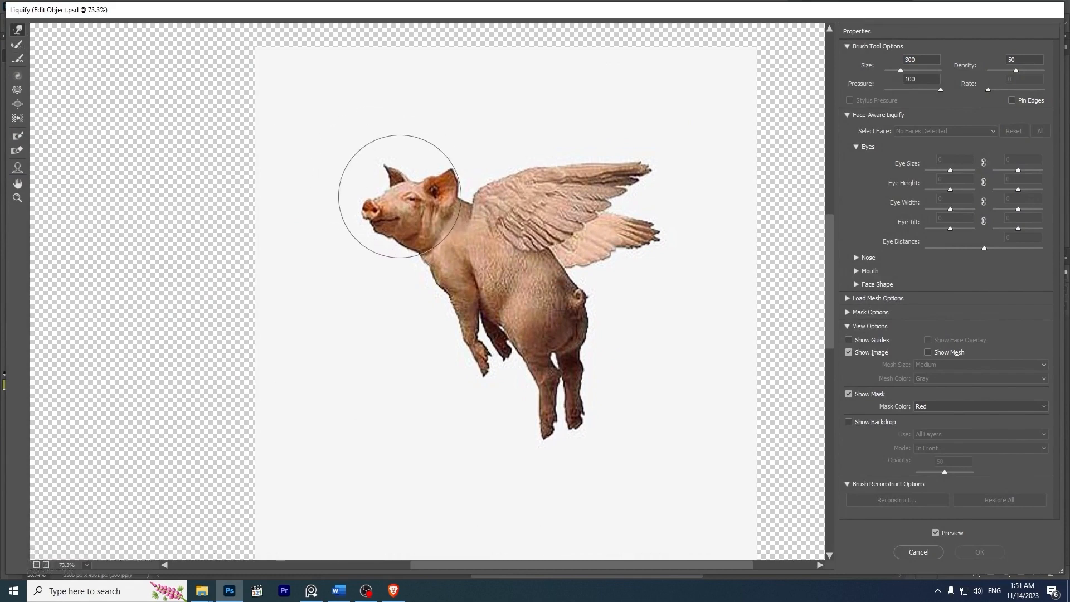
{"action": "key", "text": "bracketright"}
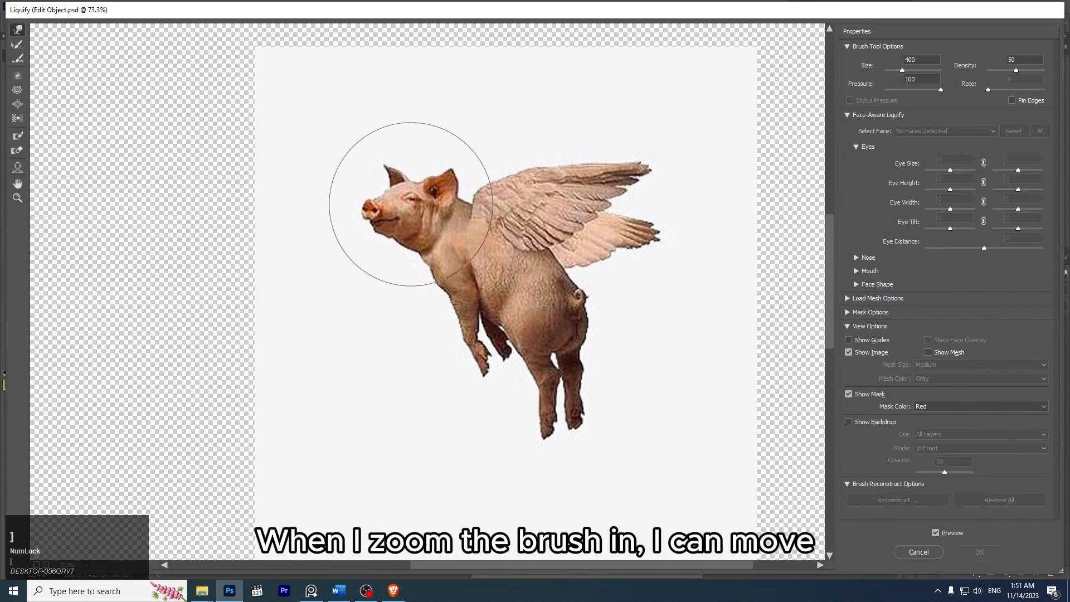
{"action": "mouse_move", "coordinate": [401, 186]}
{"action": "left_mouse_down"}
{"action": "mouse_move", "coordinate": [386, 136]}
{"action": "mouse_move", "coordinate": [399, 191]}
{"action": "mouse_move", "coordinate": [376, 208]}
{"action": "mouse_move", "coordinate": [360, 199]}
{"action": "mouse_move", "coordinate": [416, 177]}
{"action": "mouse_move", "coordinate": [428, 137]}
{"action": "mouse_move", "coordinate": [396, 149]}
{"action": "mouse_move", "coordinate": [404, 208]}
{"action": "mouse_move", "coordinate": [525, 147]}
{"action": "mouse_move", "coordinate": [560, 165]}
{"action": "mouse_move", "coordinate": [528, 153]}
{"action": "mouse_move", "coordinate": [569, 141]}
{"action": "mouse_move", "coordinate": [645, 186]}
{"action": "mouse_move", "coordinate": [650, 216]}
{"action": "mouse_move", "coordinate": [646, 168]}
{"action": "left_mouse_up"}
{"action": "left_click_drag", "start_coordinate": [382, 199], "coordinate": [392, 213]}
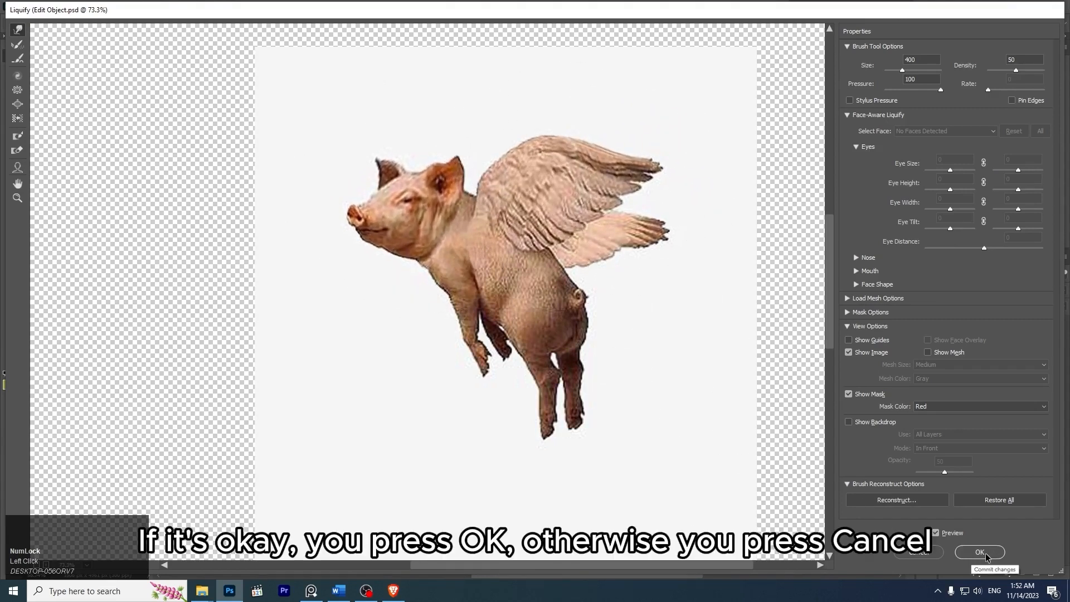
{"action": "left_click", "coordinate": [921, 554]}
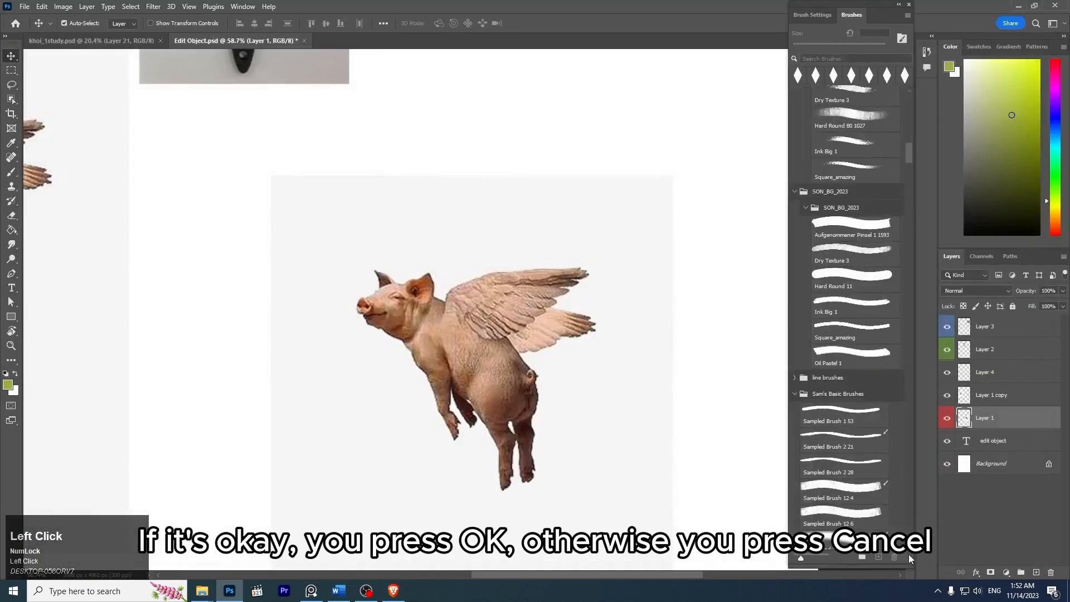
Step: Move the Layer 1 flying pig image up and left so it lies partly behind the other pig image
{"action": "key", "text": "z"}
{"action": "left_click_drag", "start_coordinate": [506, 188], "coordinate": [450, 270]}
{"action": "key", "text": "space"}
{"action": "key", "text": "z"}
{"action": "mouse_move", "coordinate": [520, 281]}
{"action": "left_mouse_down"}
{"action": "mouse_move", "coordinate": [504, 260]}
{"action": "mouse_move", "coordinate": [516, 275]}
{"action": "left_mouse_up"}
{"action": "key", "text": "space"}
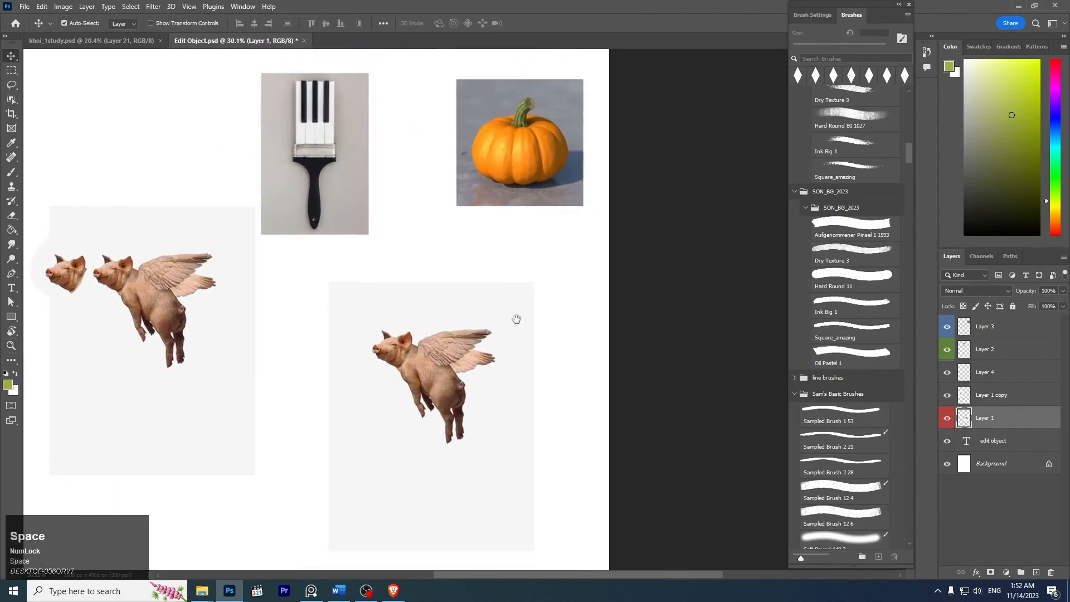
{"action": "left_click_drag", "start_coordinate": [511, 336], "coordinate": [591, 283]}
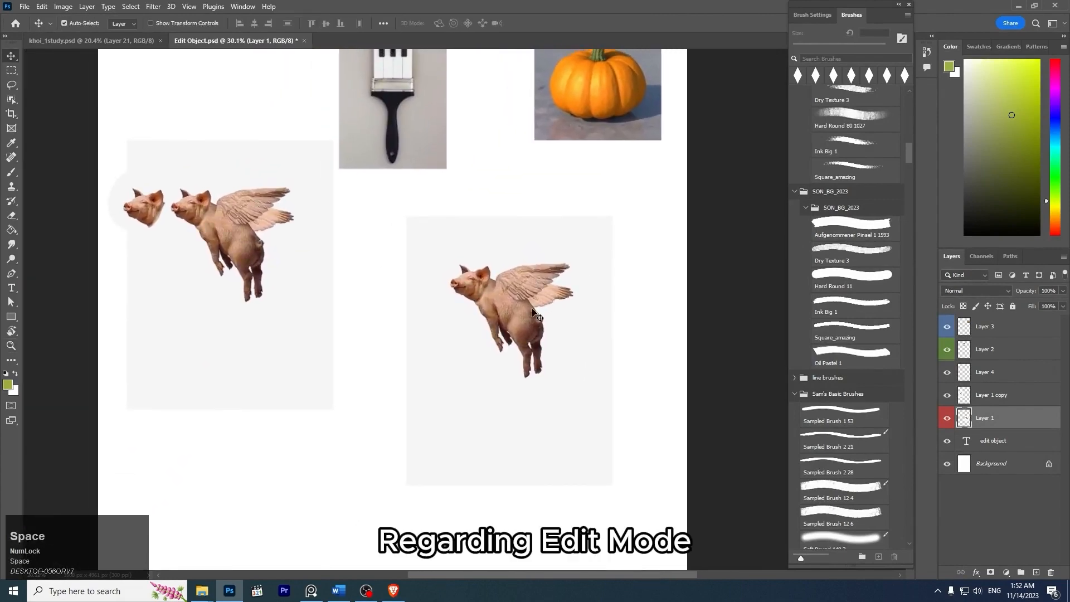
{"action": "key", "text": "b"}
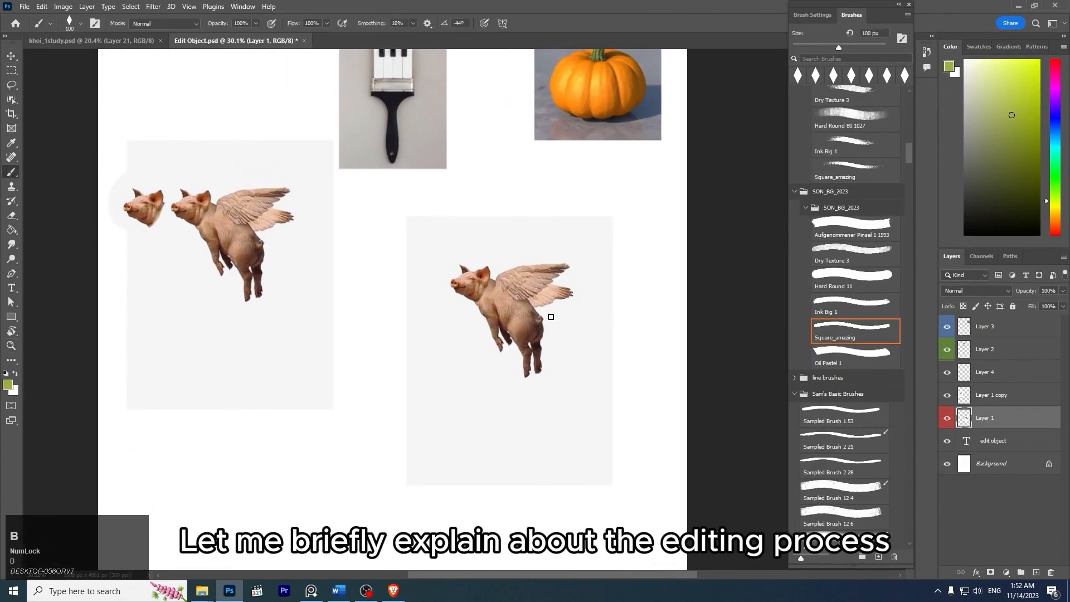
{"action": "key", "text": "space"}
{"action": "mouse_move", "coordinate": [560, 185]}
{"action": "left_mouse_down"}
{"action": "mouse_move", "coordinate": [540, 194]}
{"action": "mouse_move", "coordinate": [558, 170]}
{"action": "left_mouse_up"}
{"action": "key", "text": "v"}
{"action": "mouse_move", "coordinate": [493, 299]}
{"action": "left_mouse_down"}
{"action": "mouse_move", "coordinate": [187, 357]}
{"action": "mouse_move", "coordinate": [216, 107]}
{"action": "mouse_move", "coordinate": [189, 79]}
{"action": "left_mouse_up"}
{"action": "key", "text": "space"}
{"action": "left_click_drag", "start_coordinate": [284, 159], "coordinate": [315, 291]}
{"action": "left_click_drag", "start_coordinate": [243, 223], "coordinate": [242, 176]}
Step: Move the pumpkin image down and left to the empty area below the paintbrush picture
{"action": "left_click_drag", "start_coordinate": [632, 207], "coordinate": [460, 406]}
{"action": "key", "text": "z"}
{"action": "left_click_drag", "start_coordinate": [525, 373], "coordinate": [591, 251]}
{"action": "key", "text": "space"}
{"action": "key", "text": "z"}
{"action": "key", "text": "space"}
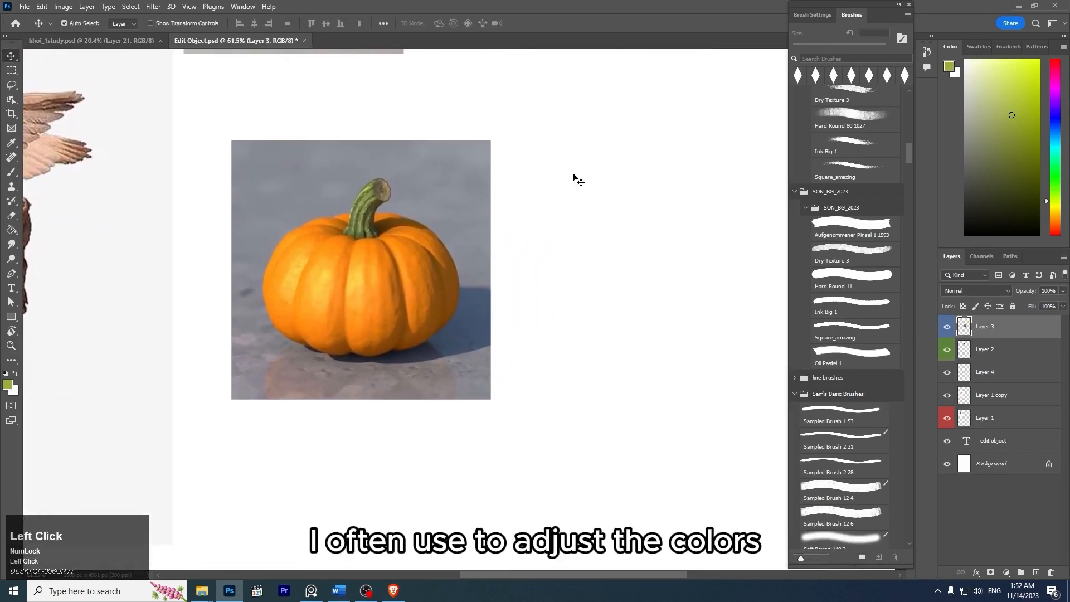
{"action": "key", "text": "z"}
{"action": "left_click_drag", "start_coordinate": [576, 177], "coordinate": [474, 256]}
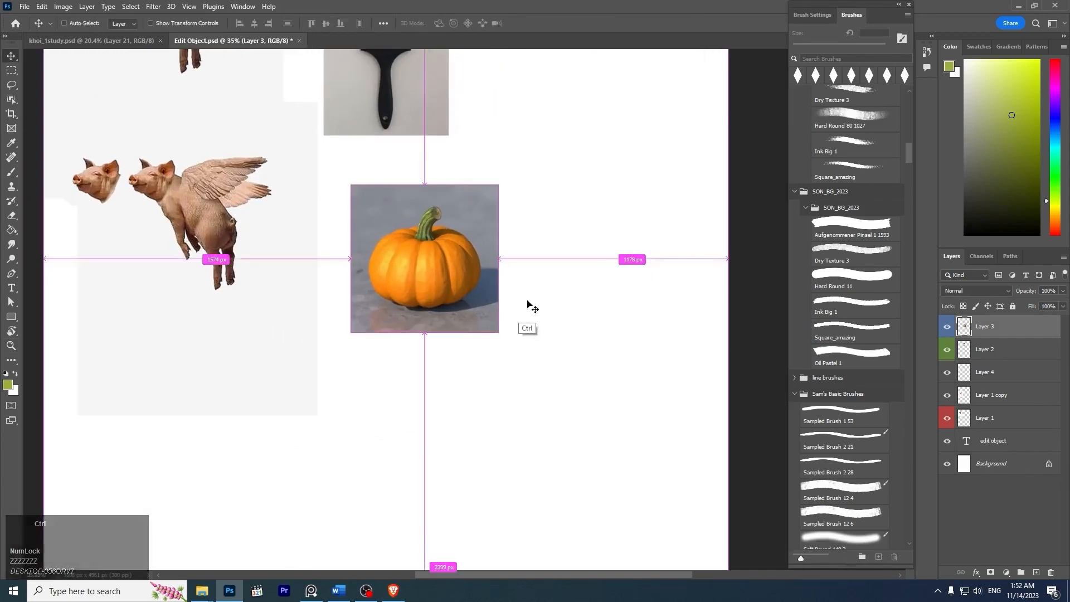
Step: Try Hue +14 and Lightness +12 on the pumpkin with Hue/Saturation, and switch Colorize on and off again
{"action": "key", "text": "ctrl+u"}
{"action": "mouse_move", "coordinate": [795, 103]}
{"action": "left_mouse_down"}
{"action": "mouse_move", "coordinate": [659, 120]}
{"action": "mouse_move", "coordinate": [617, 153]}
{"action": "left_mouse_up"}
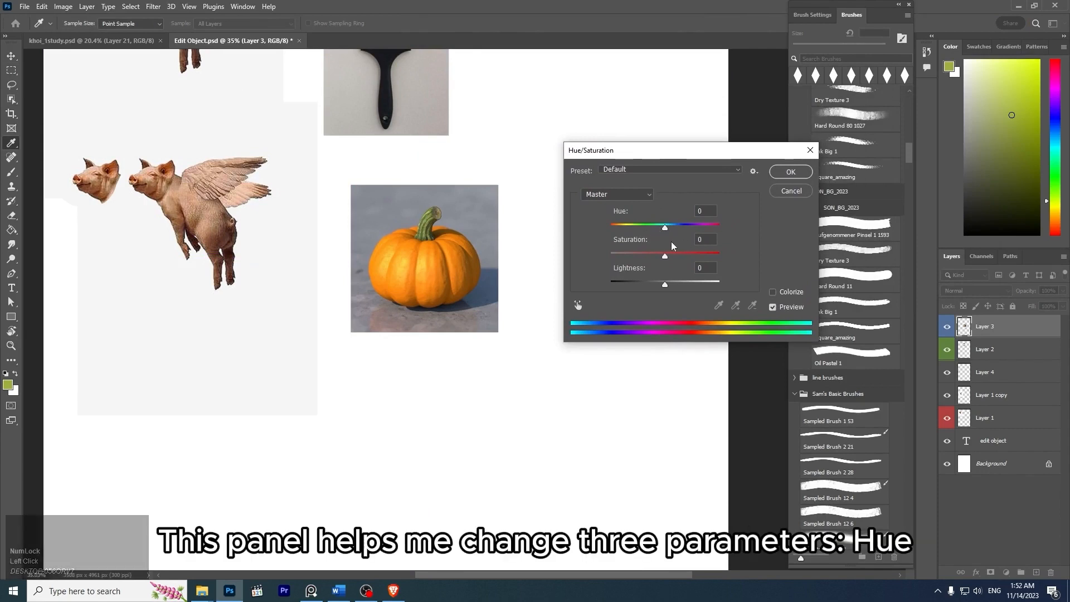
{"action": "left_click", "coordinate": [664, 229]}
{"action": "left_click_drag", "start_coordinate": [655, 232], "coordinate": [672, 284]}
{"action": "key", "text": "ctrl+z"}
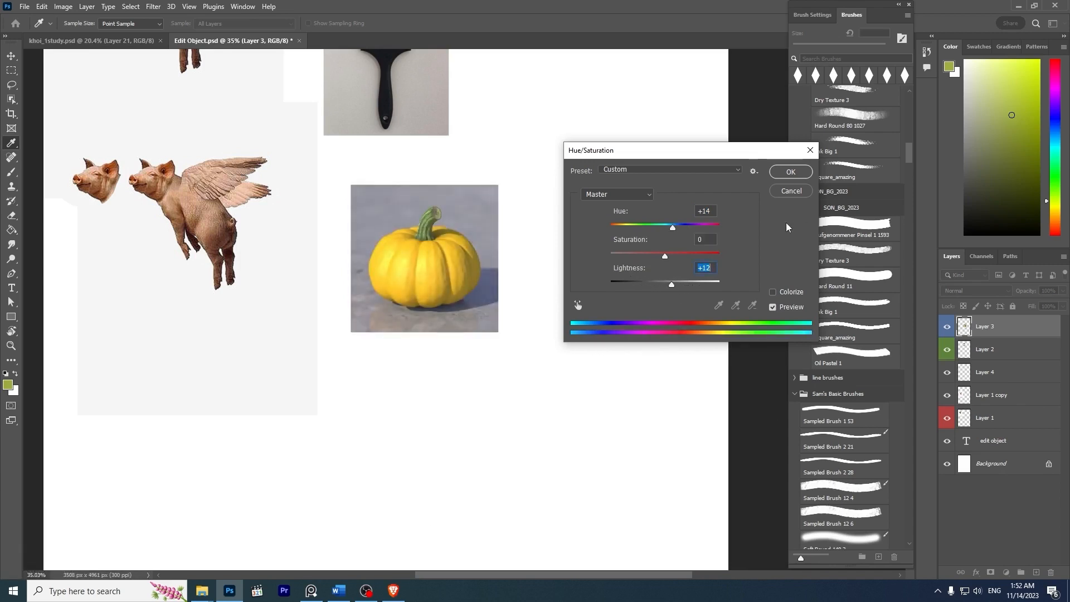
{"action": "left_click", "coordinate": [774, 293]}
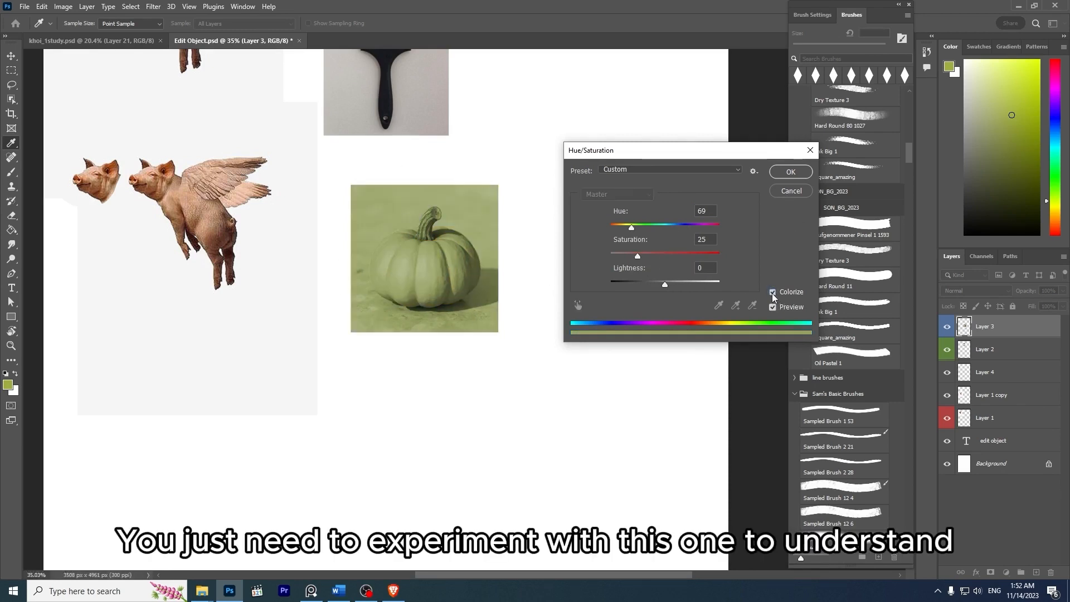
{"action": "left_click", "coordinate": [778, 294]}
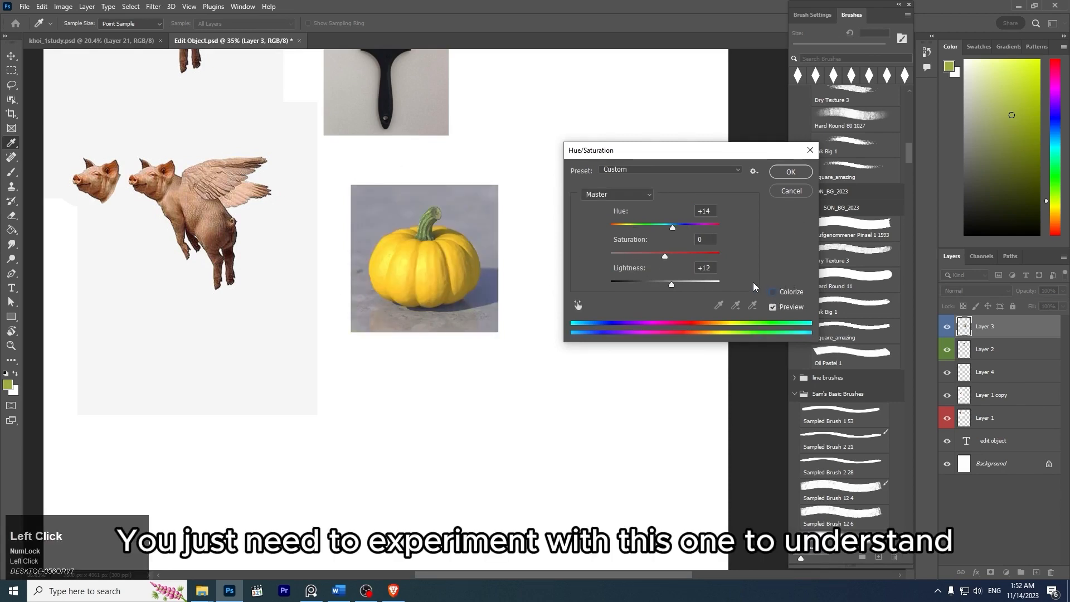
Step: Shift the pumpkin's hue to a vivid pink, apply the Hue/Saturation adjustment, and undo it
{"action": "left_click_drag", "start_coordinate": [673, 227], "coordinate": [646, 240]}
{"action": "left_click", "coordinate": [797, 171]}
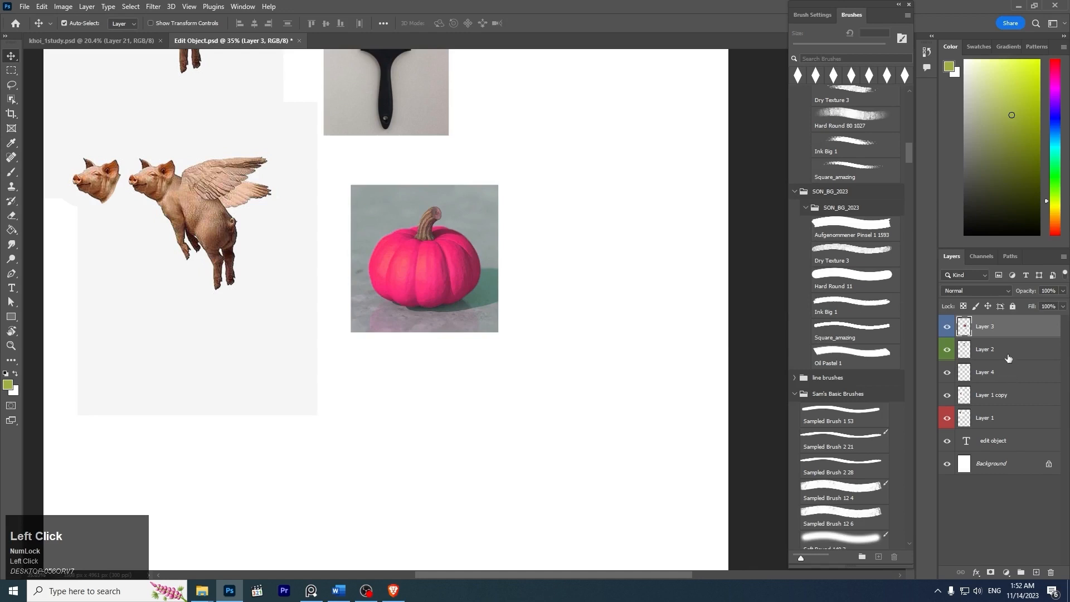
{"action": "key", "text": "ctrl+z"}
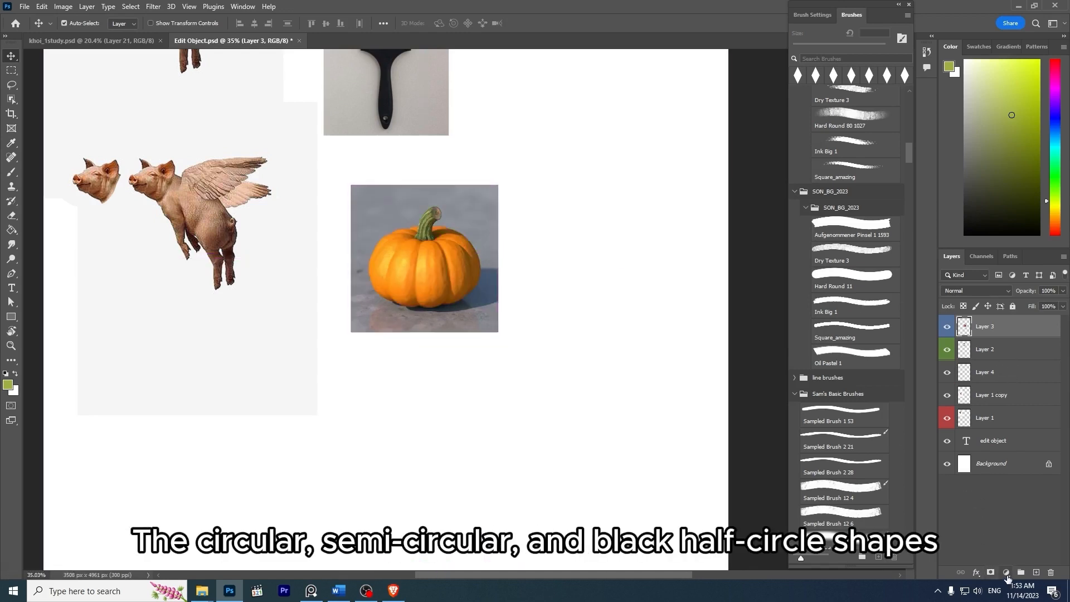
Step: Add a Hue/Saturation adjustment layer above Layer 3, try moving its sliders, undo the slider changes, and close its settings
{"action": "left_click", "coordinate": [1006, 573]}
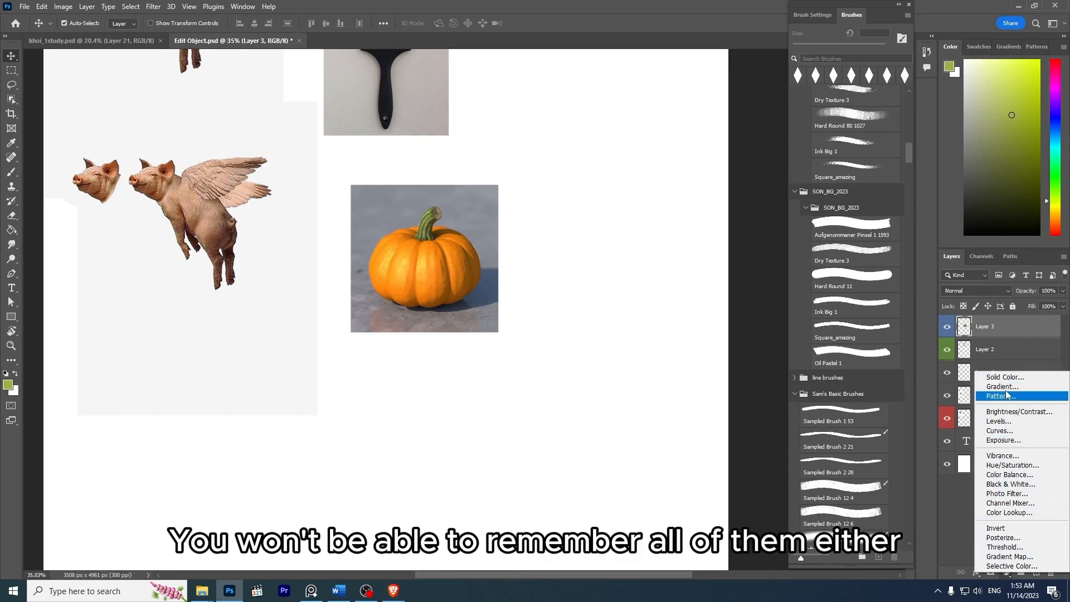
{"action": "left_click", "coordinate": [1022, 467]}
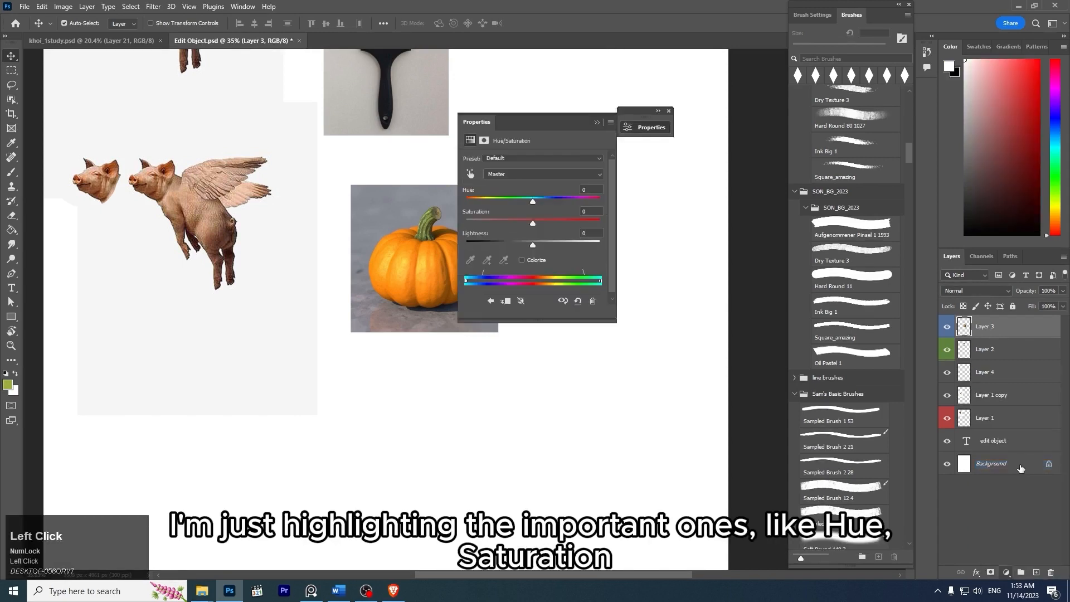
{"action": "left_click_drag", "start_coordinate": [544, 120], "coordinate": [639, 111]}
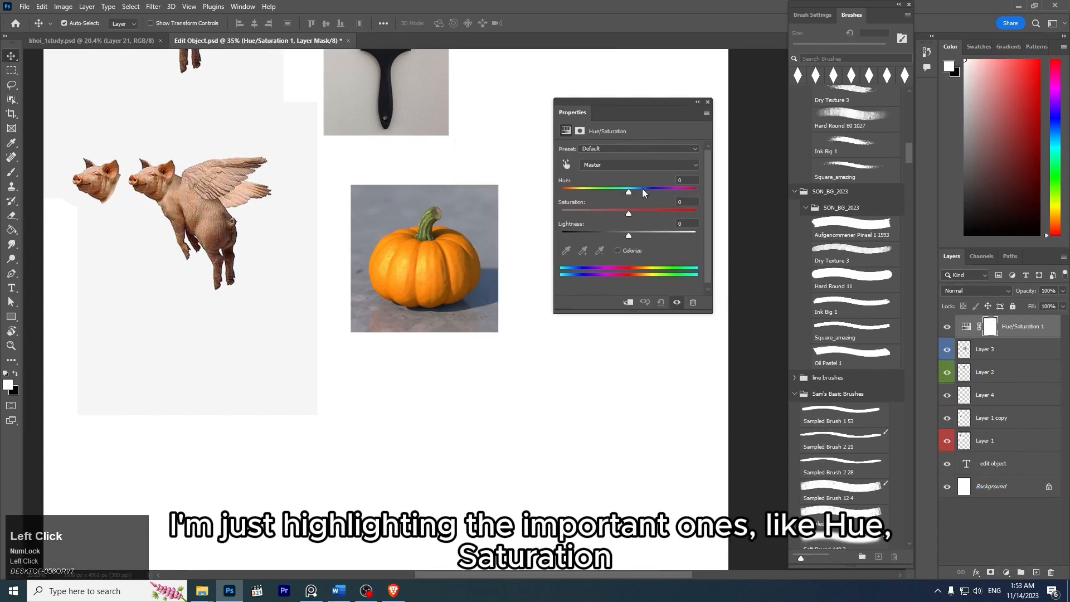
{"action": "left_click_drag", "start_coordinate": [629, 192], "coordinate": [623, 216]}
{"action": "key", "text": "ctrl+z"}
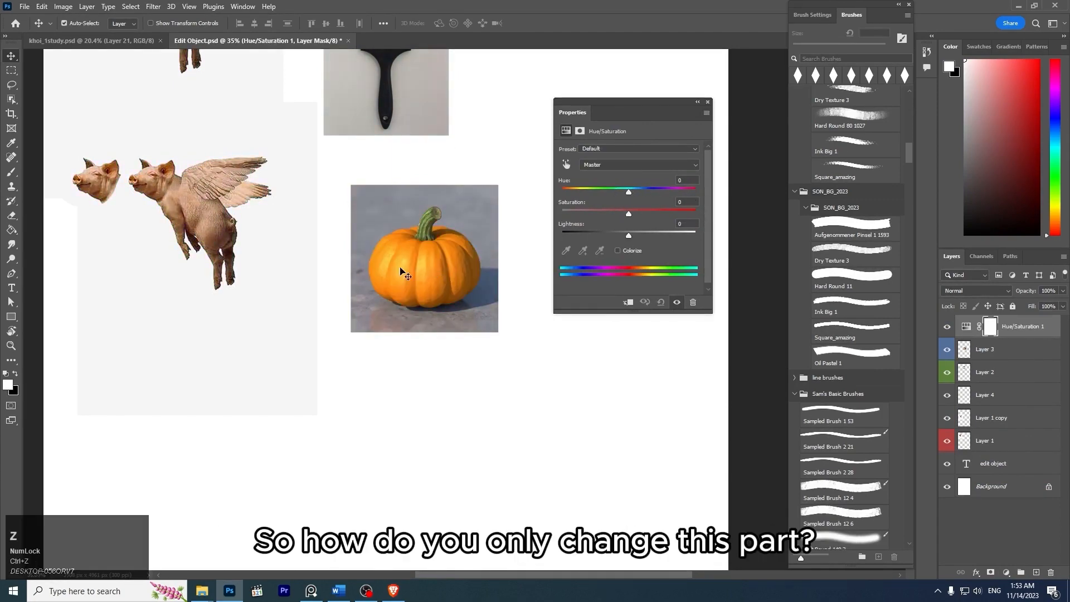
{"action": "left_click", "coordinate": [709, 103]}
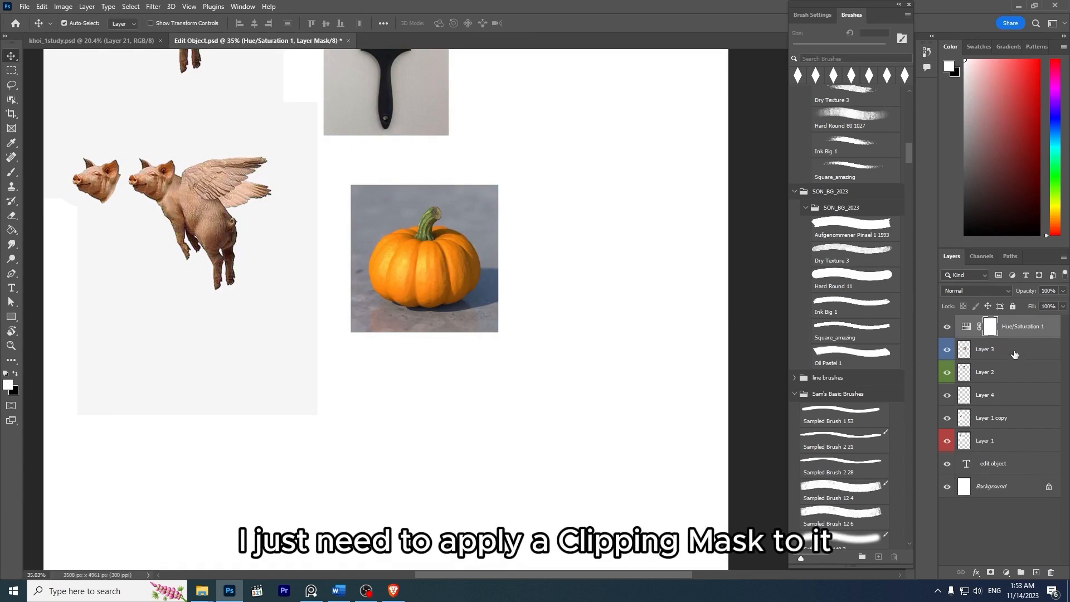
Step: Clip the Hue/Saturation adjustment layer to the pumpkin's Layer 3 with a clipping mask and open its settings
{"action": "left_click", "coordinate": [947, 350]}
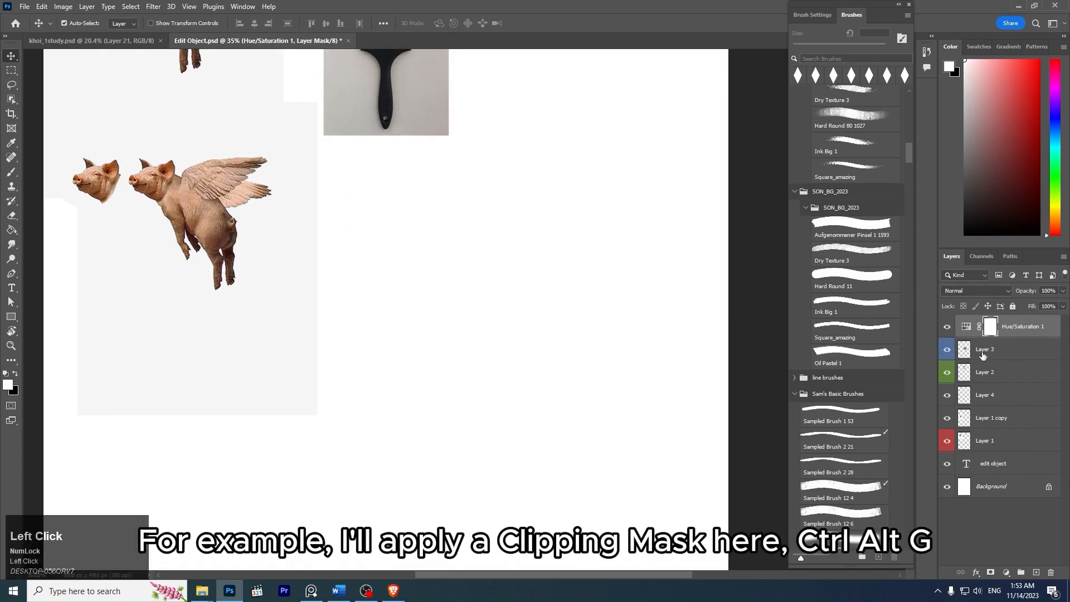
{"action": "left_click", "coordinate": [947, 349]}
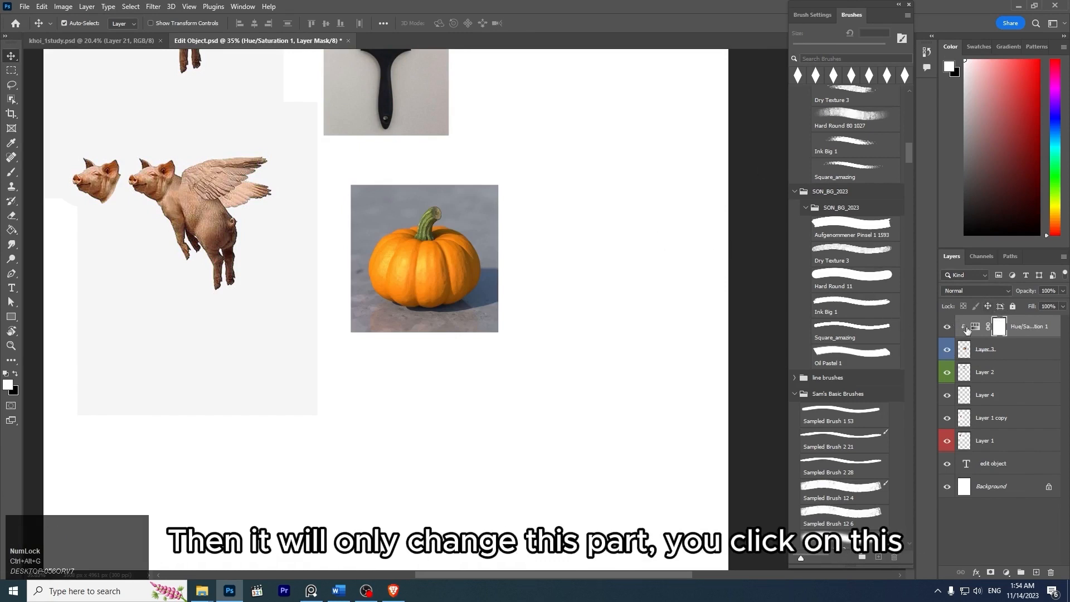
{"action": "left_click", "coordinate": [976, 329]}
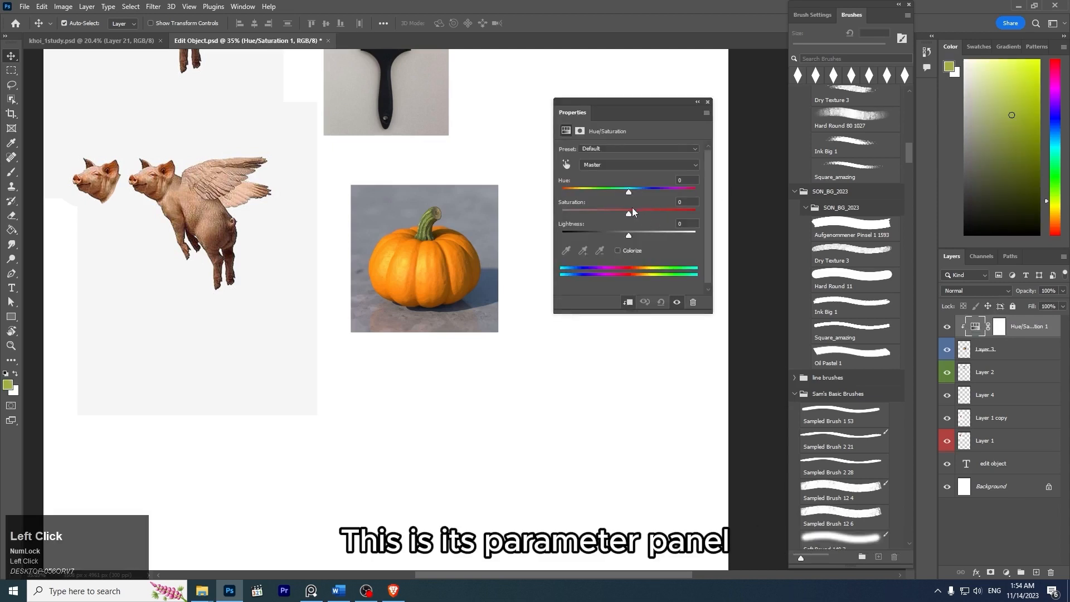
Step: Try changing the pumpkin's saturation through the clipped adjustment, and undo it together with the clipping mask and adjustment layer
{"action": "left_click_drag", "start_coordinate": [630, 212], "coordinate": [708, 266]}
{"action": "key", "text": "ctrl+z"}
{"action": "key", "text": "ctrl+z"}
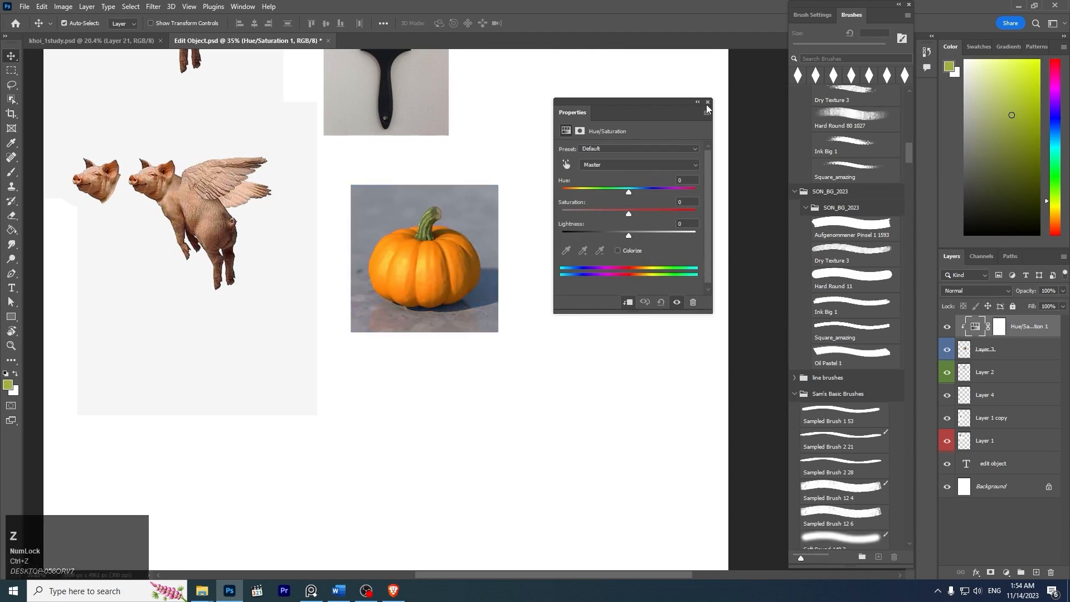
{"action": "left_click", "coordinate": [707, 103]}
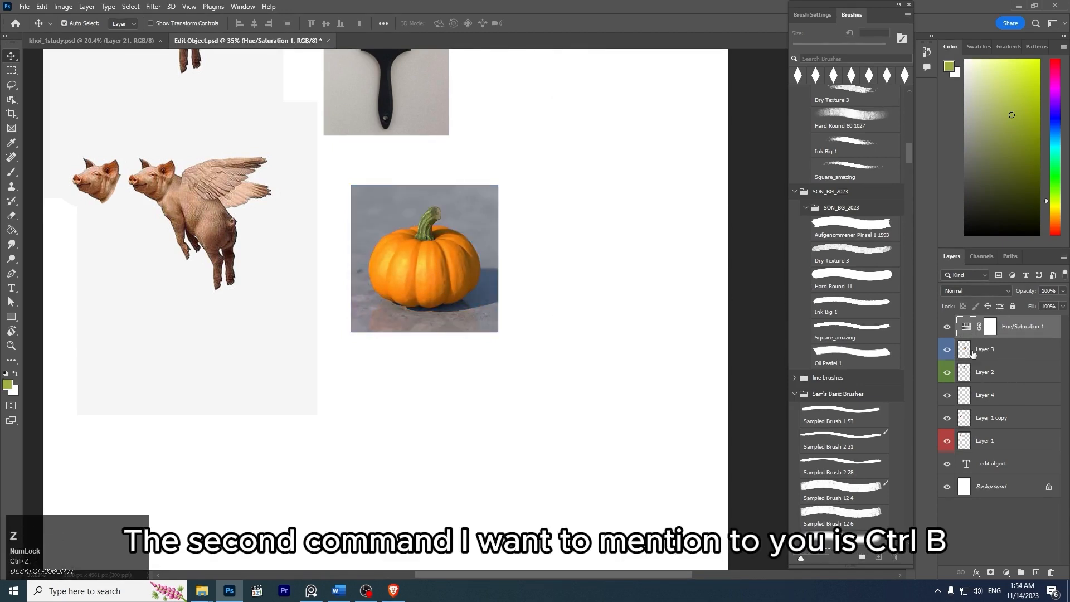
{"action": "left_click", "coordinate": [947, 350]}
{"action": "key", "text": "ctrl+z"}
{"action": "key", "text": "ctrl+z"}
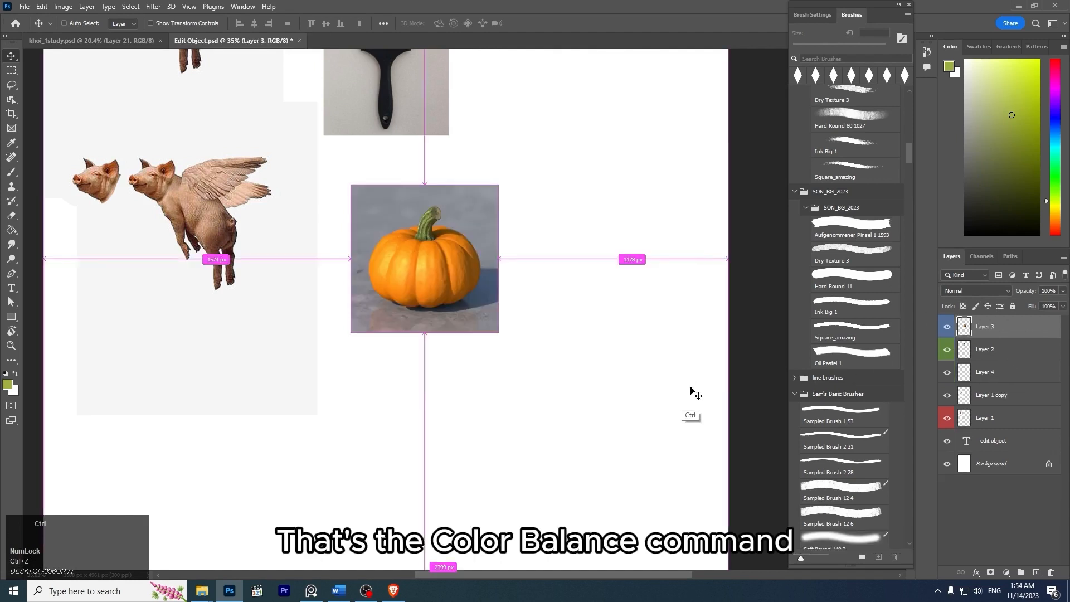
Step: Open Color Balance for the pumpkin layer, try shifting the midtone color sliders, and undo the shift
{"action": "key", "text": "ctrl+b"}
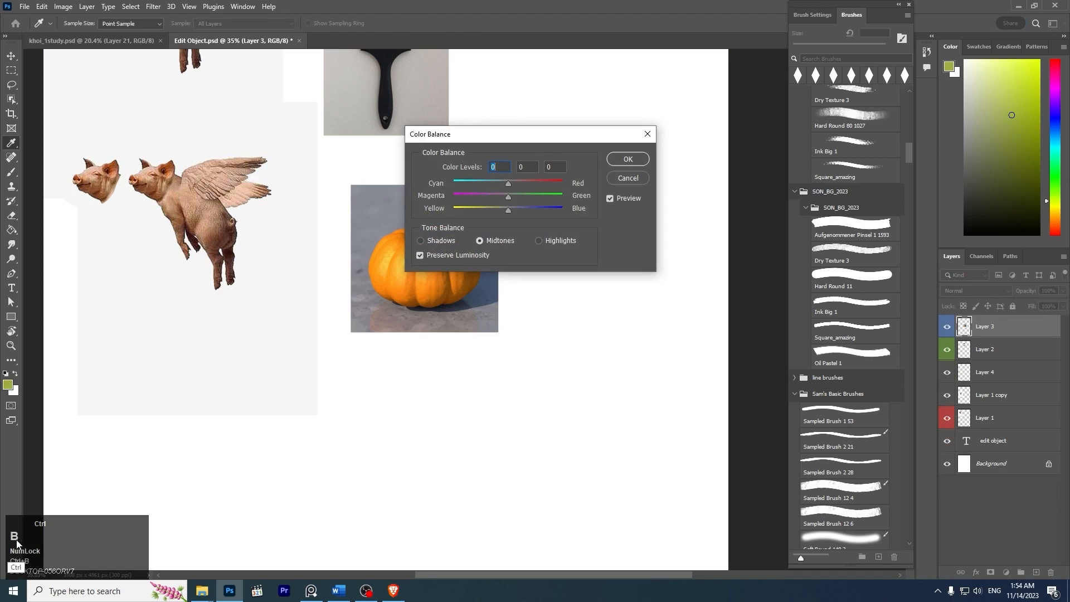
{"action": "left_click_drag", "start_coordinate": [561, 135], "coordinate": [696, 108]}
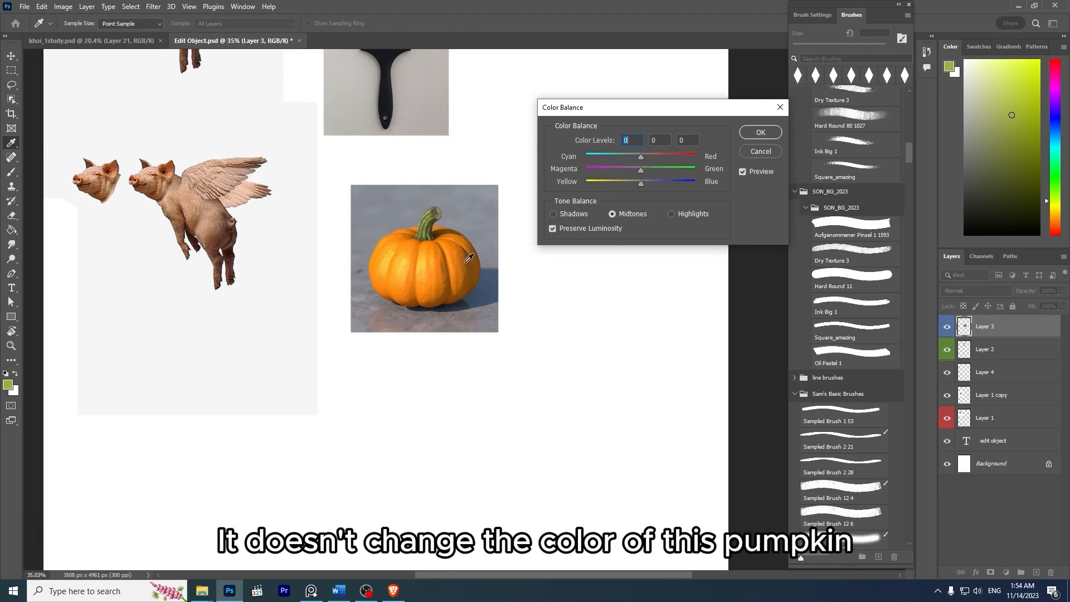
{"action": "left_click_drag", "start_coordinate": [641, 156], "coordinate": [601, 189]}
{"action": "left_click", "coordinate": [640, 169]}
{"action": "key", "text": "ctrl+z"}
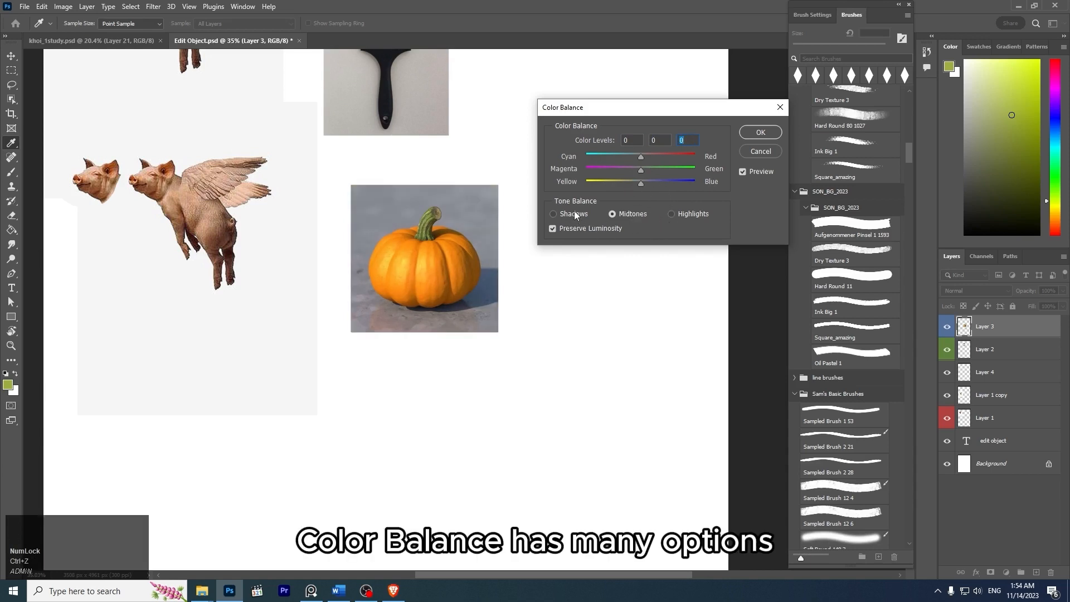
Step: Switch the Color Balance tone range through Shadows, Midtones and Highlights, and cancel the adjustment
{"action": "left_click", "coordinate": [553, 214]}
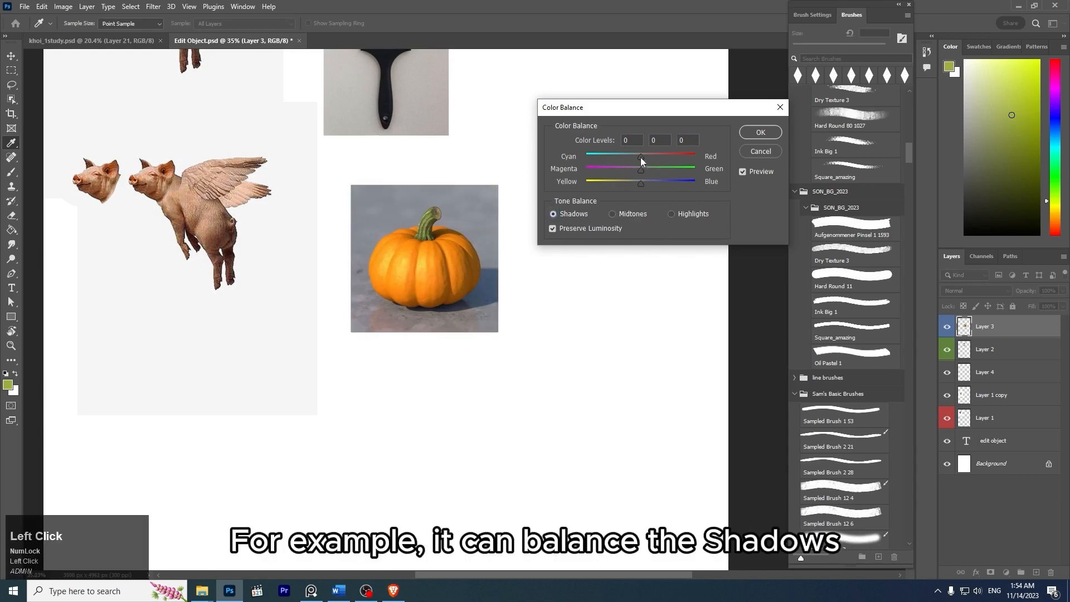
{"action": "left_click", "coordinate": [613, 214]}
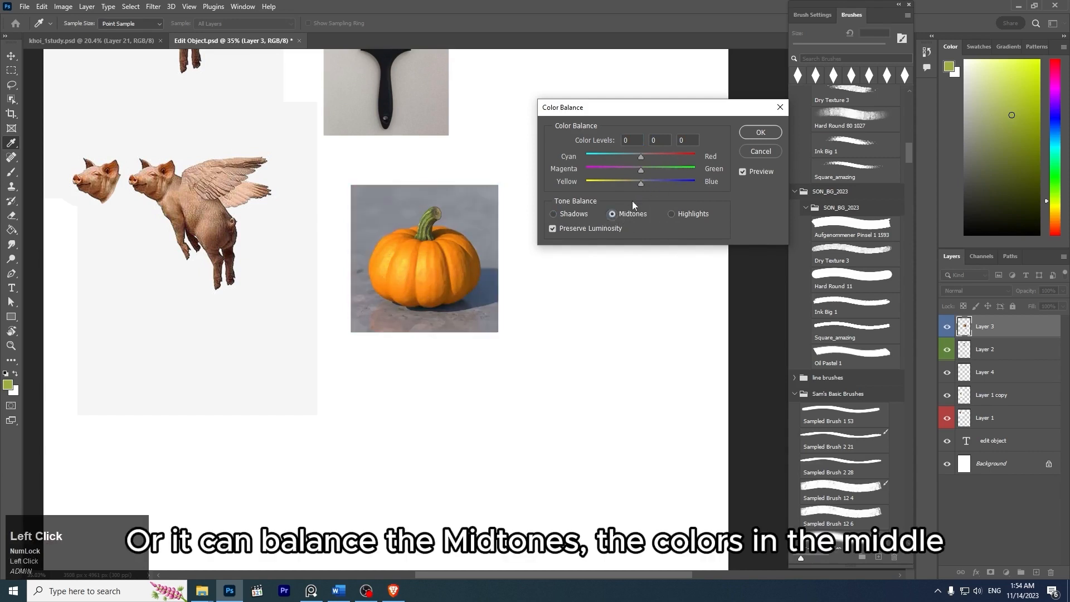
{"action": "left_click", "coordinate": [672, 213]}
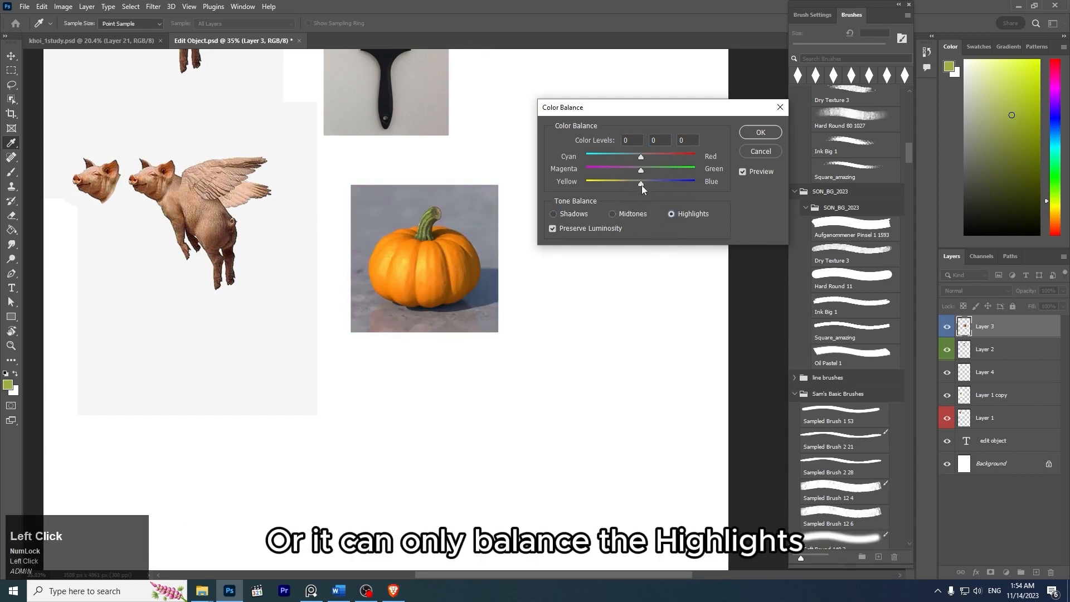
{"action": "left_click", "coordinate": [630, 214]}
{"action": "left_click", "coordinate": [766, 152]}
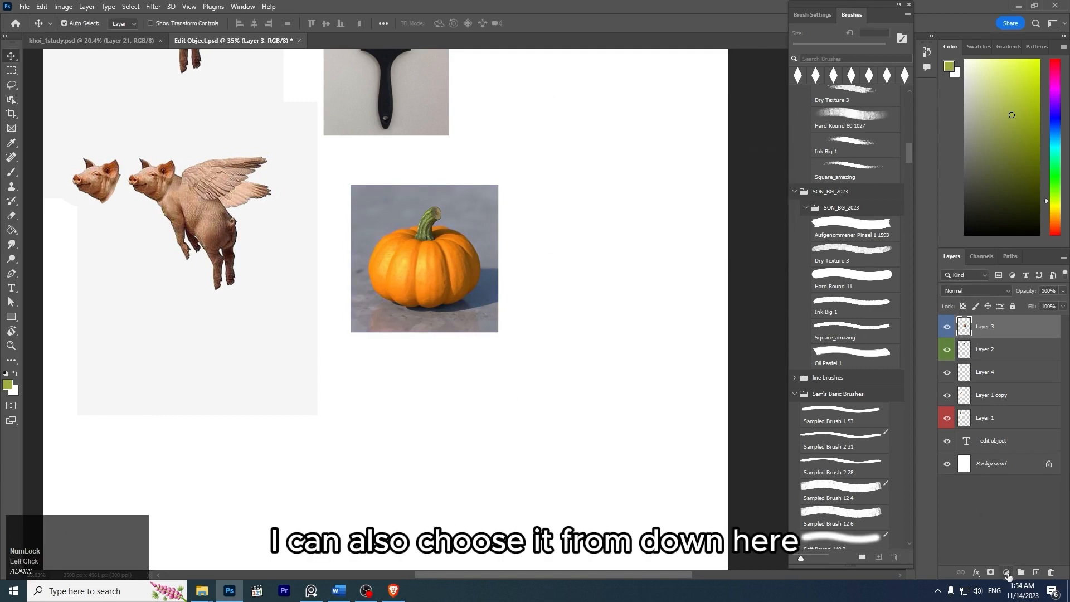
Step: Add a Color Balance adjustment layer above the pumpkin's Layer 3
{"action": "left_click", "coordinate": [1008, 572]}
{"action": "left_click", "coordinate": [1024, 479]}
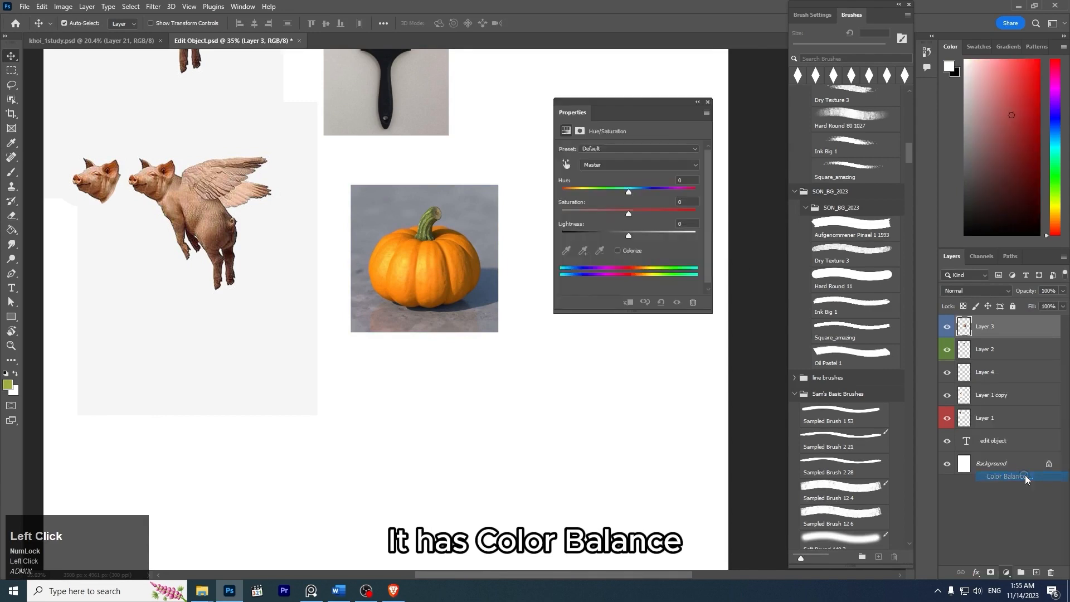
Step: Clip the Color Balance adjustment to the pumpkin's Layer 3, try shifting its midtone color sliders, and undo the color shifts
{"action": "key", "text": "ctrl+alt+g"}
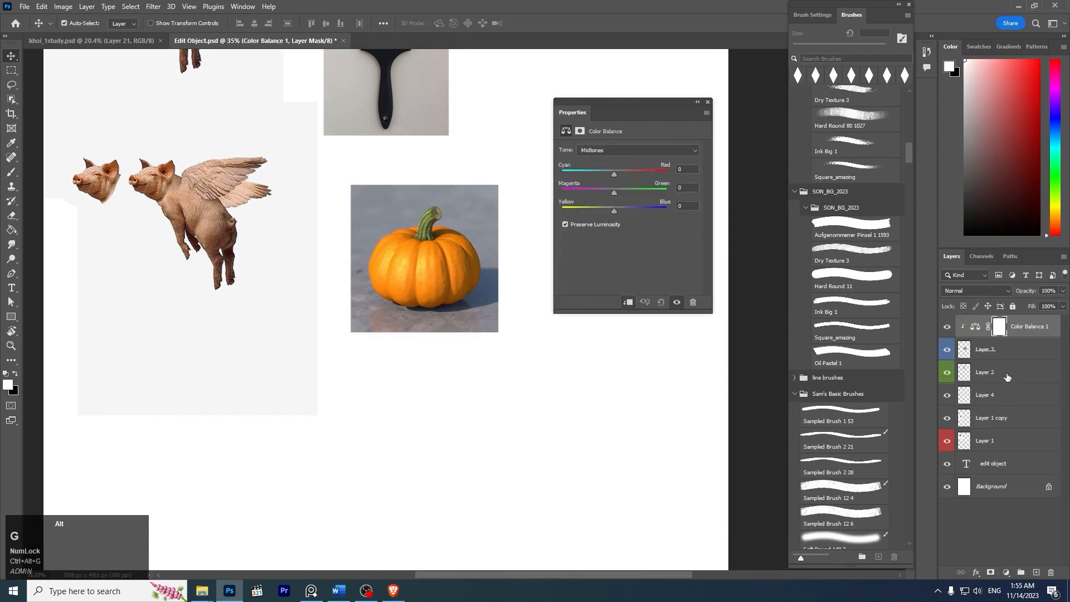
{"action": "left_click_drag", "start_coordinate": [615, 170], "coordinate": [635, 184]}
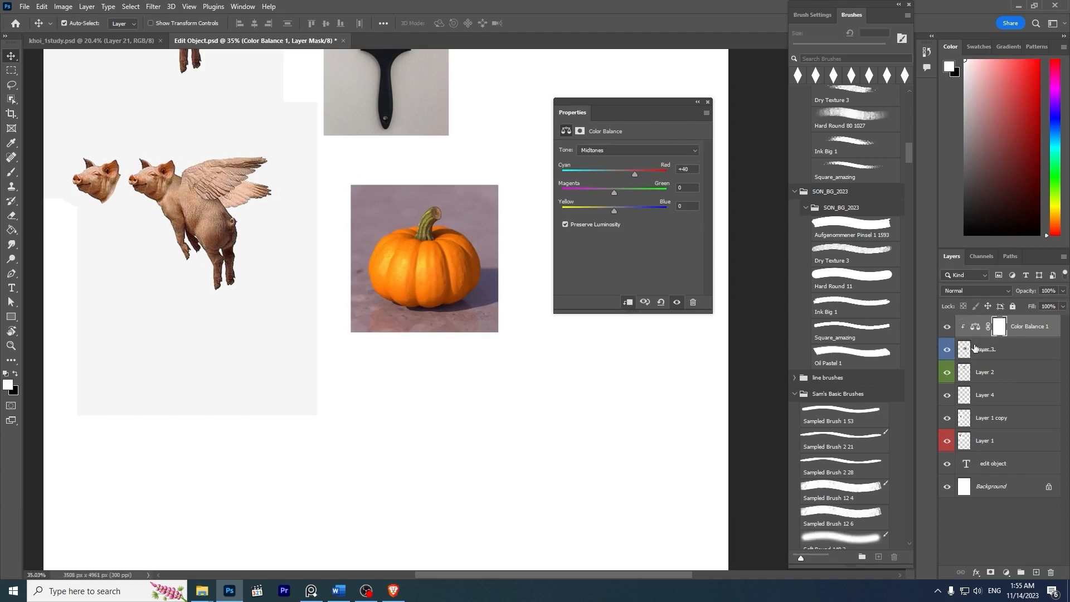
{"action": "left_click_drag", "start_coordinate": [614, 195], "coordinate": [659, 211]}
{"action": "key", "text": "ctrl+z"}
{"action": "left_click", "coordinate": [707, 101]}
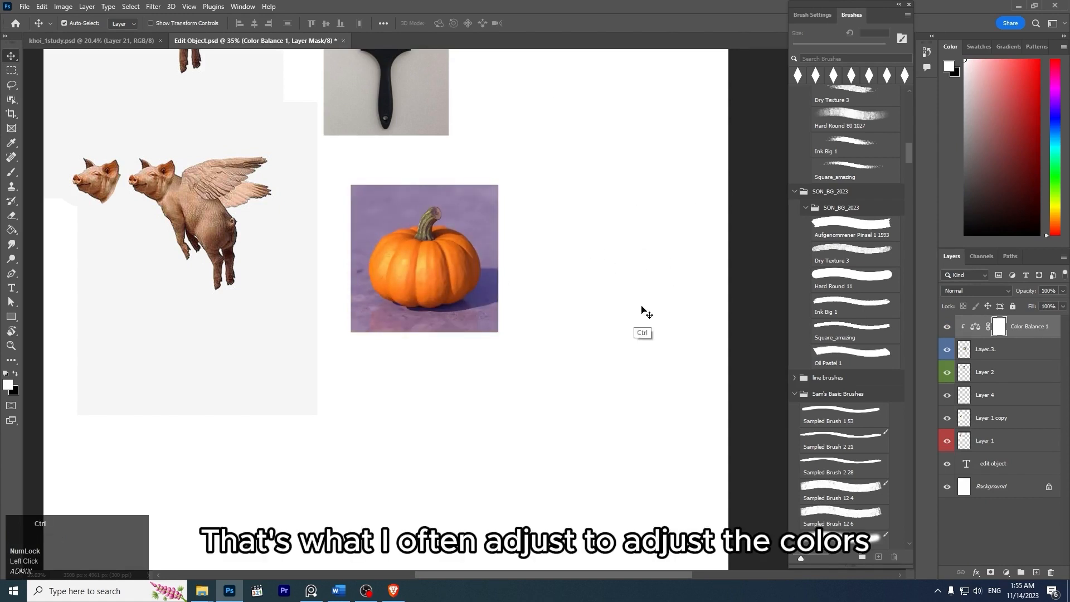
{"action": "key", "text": "ctrl+z"}
Step: Move the pumpkin image up into the empty space beside the paintbrush image
{"action": "key", "text": "z"}
{"action": "left_click_drag", "start_coordinate": [574, 258], "coordinate": [598, 235]}
{"action": "key", "text": "v"}
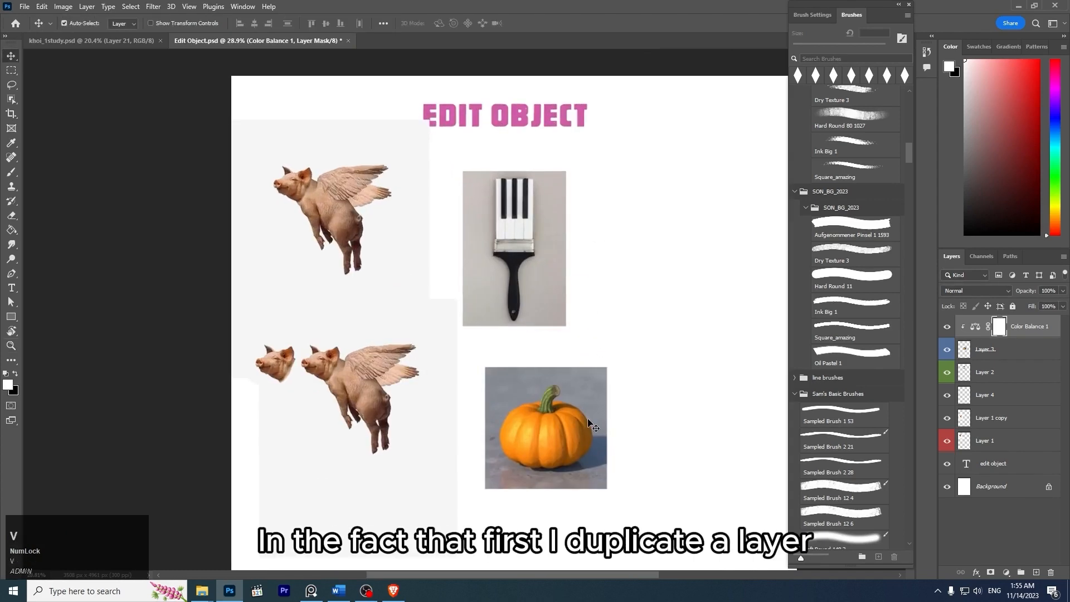
{"action": "left_click_drag", "start_coordinate": [552, 413], "coordinate": [719, 239]}
{"action": "key", "text": "space"}
{"action": "left_click_drag", "start_coordinate": [719, 237], "coordinate": [632, 214]}
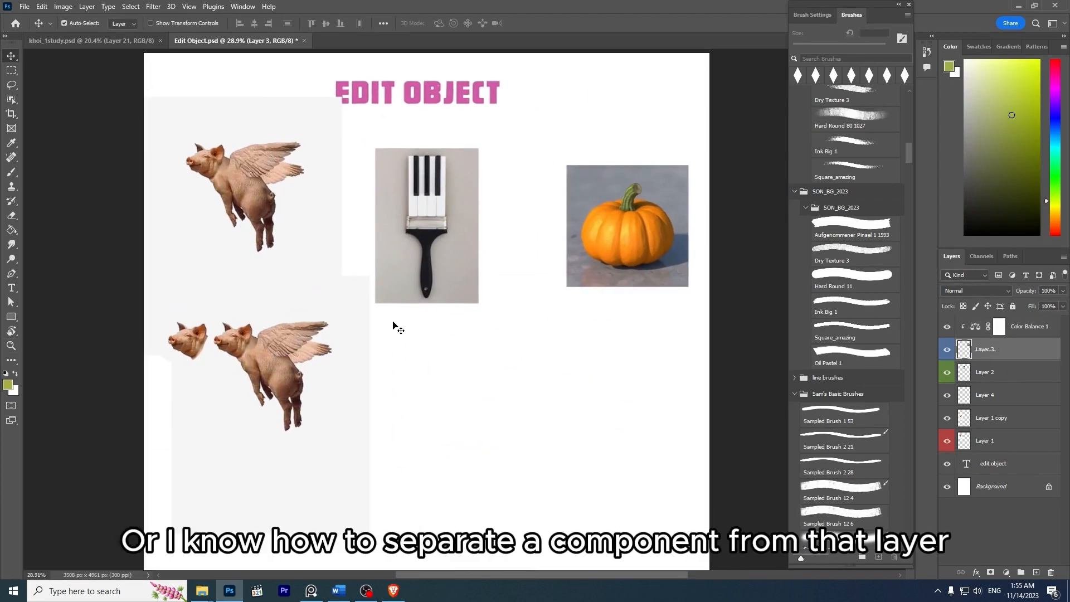
Step: Start a Free Transform on the paintbrush image, look through transform modes such as Perspective and Warp, and leave the transform without changes
{"action": "key", "text": "z"}
{"action": "mouse_move", "coordinate": [473, 220]}
{"action": "left_mouse_down"}
{"action": "mouse_move", "coordinate": [485, 210]}
{"action": "mouse_move", "coordinate": [469, 192]}
{"action": "mouse_move", "coordinate": [500, 201]}
{"action": "left_mouse_up"}
{"action": "key", "text": "v"}
{"action": "key", "text": "space"}
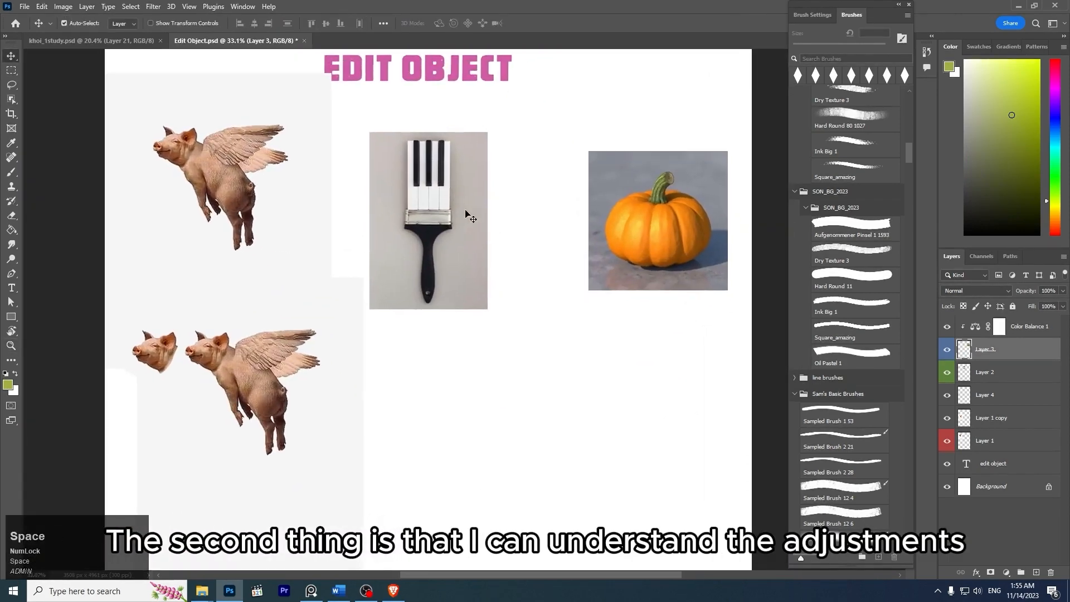
{"action": "left_click", "coordinate": [443, 220]}
{"action": "key", "text": "ctrl+t"}
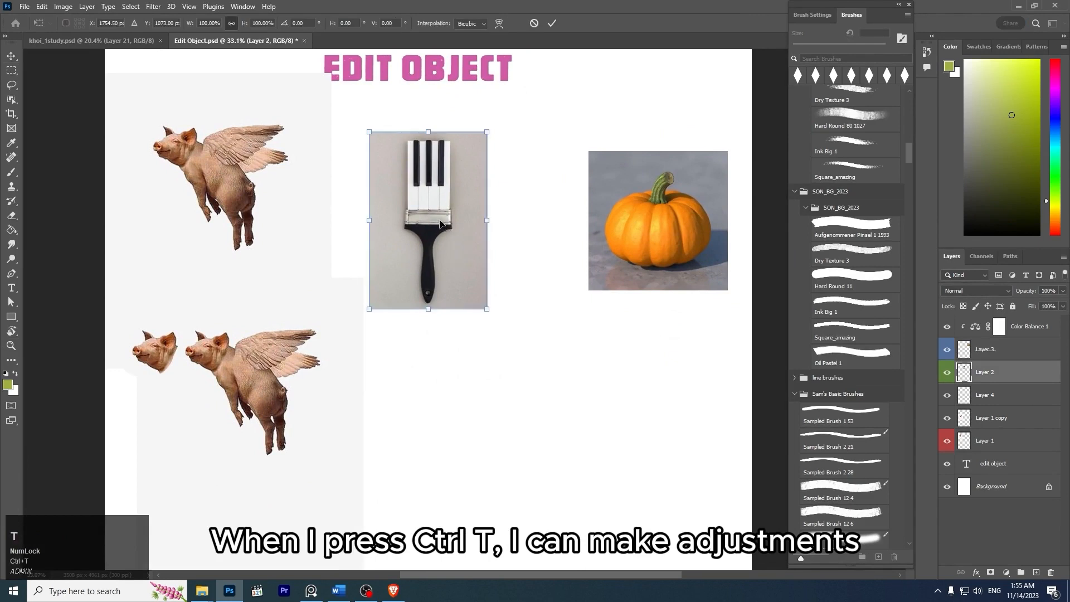
{"action": "right_click", "coordinate": [463, 213]}
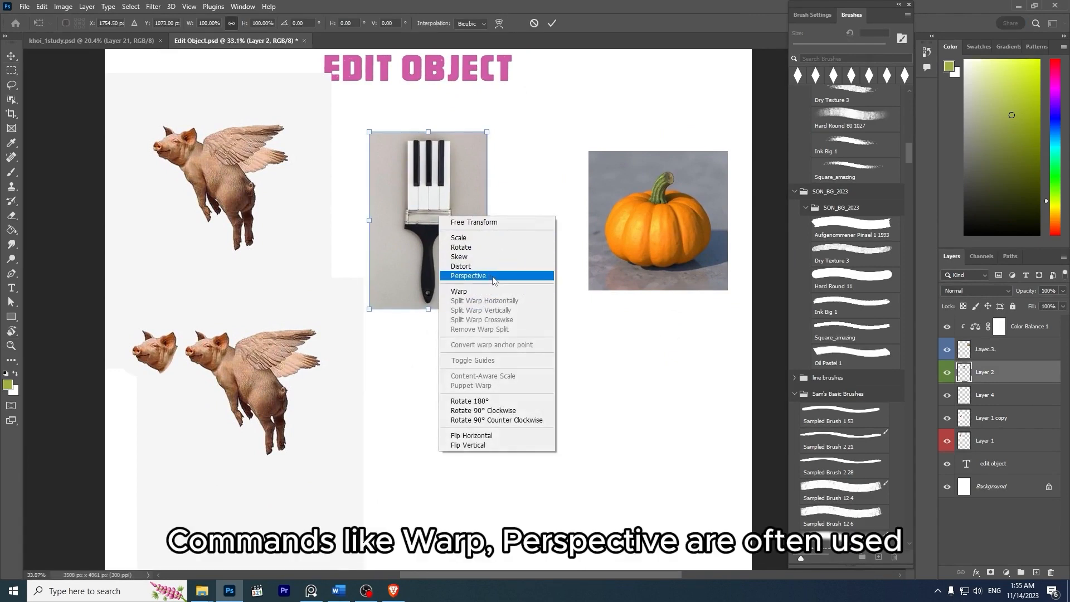
{"action": "key", "text": "Return"}
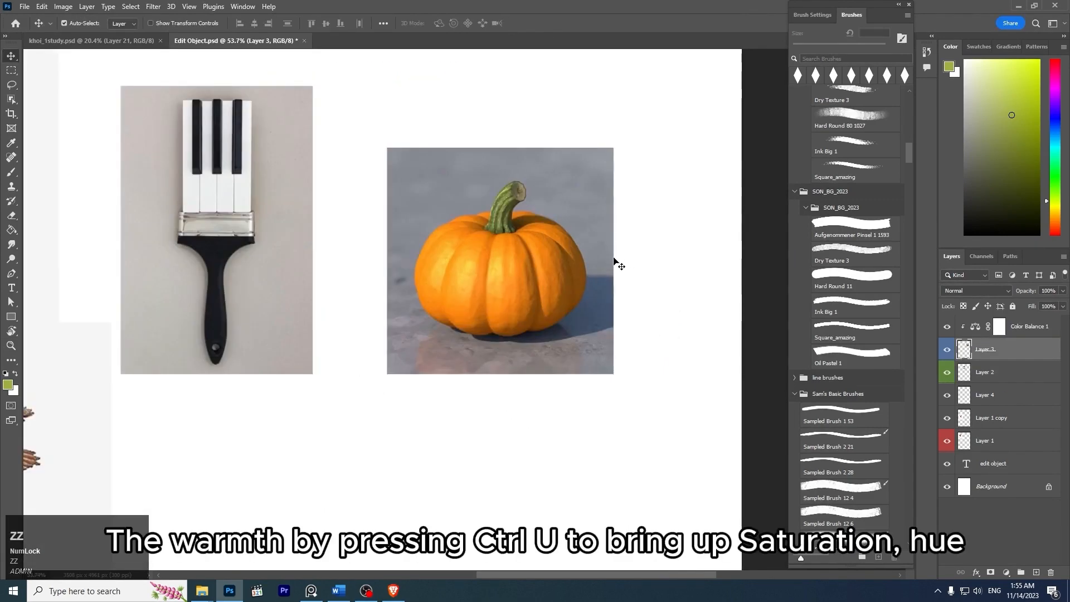
Step: Open Hue/Saturation and Color Balance in turn for the pumpkin layer to view their settings, closing each without changes
{"action": "key", "text": "ctrl"}
{"action": "key", "text": "ctrl+u"}
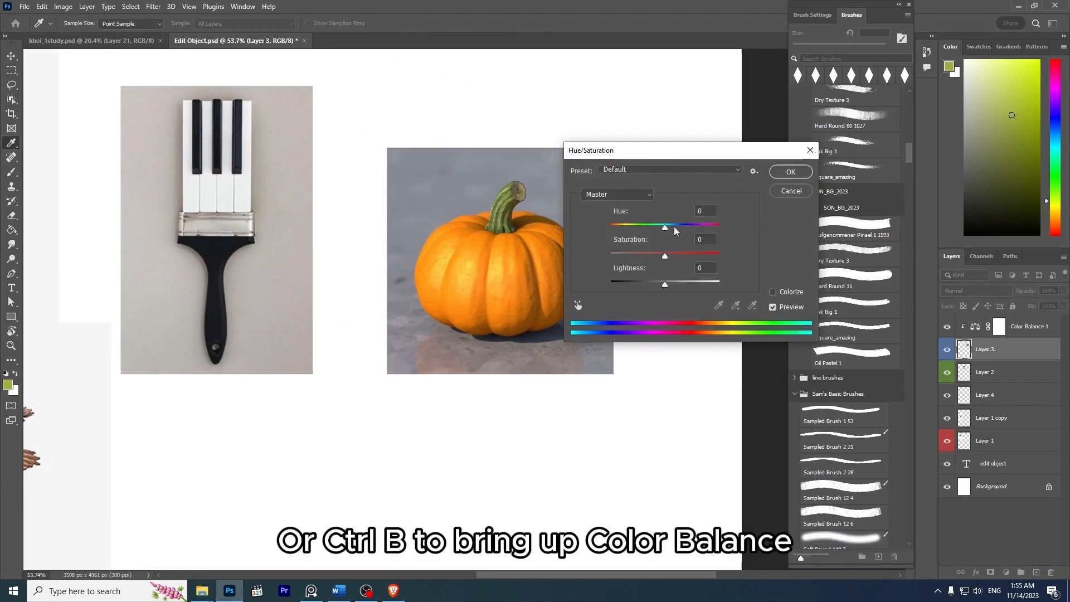
{"action": "left_click", "coordinate": [803, 192]}
{"action": "key", "text": "ctrl+b"}
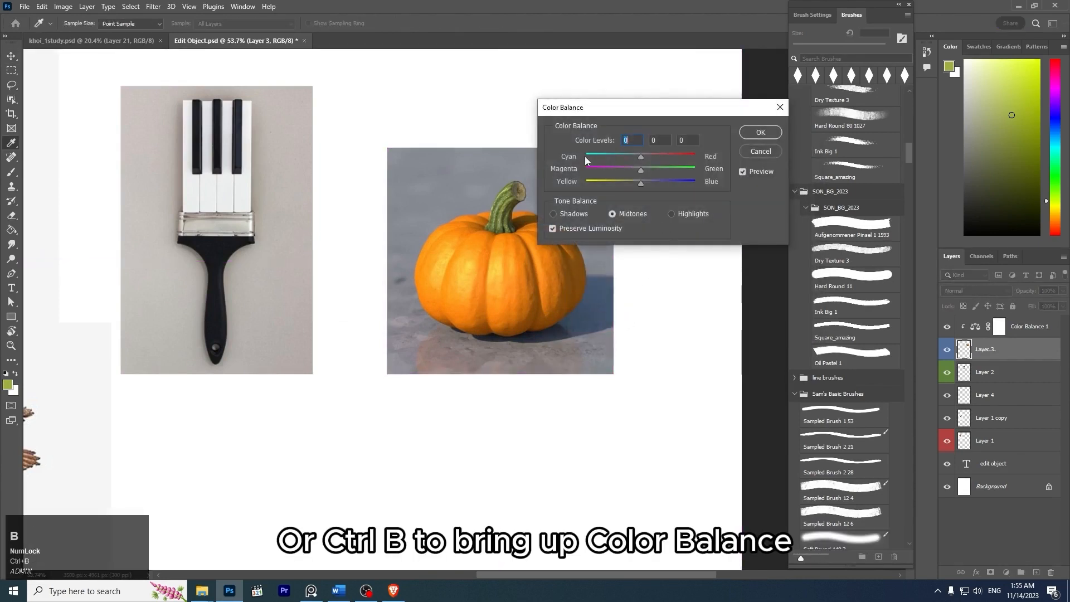
{"action": "left_click", "coordinate": [768, 135]}
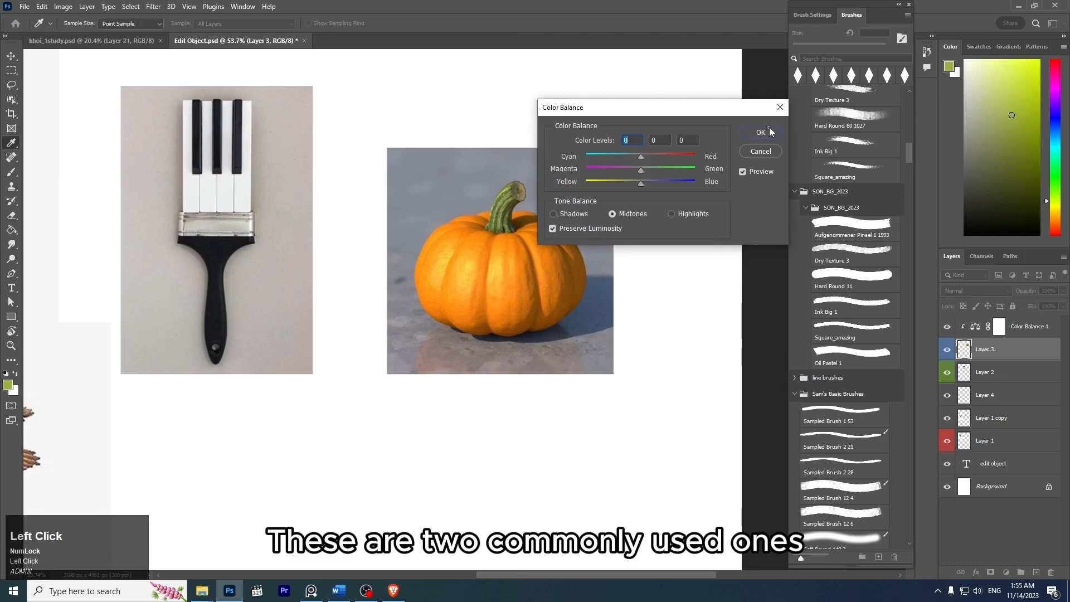
{"action": "key", "text": "z"}
{"action": "left_click_drag", "start_coordinate": [602, 332], "coordinate": [610, 289]}
{"action": "key", "text": "space"}
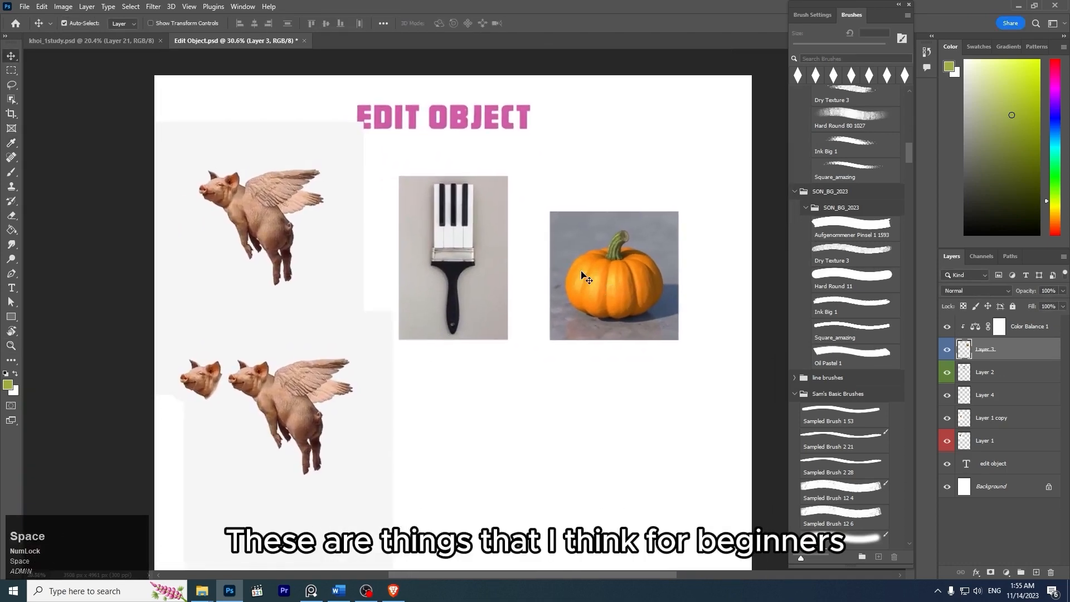